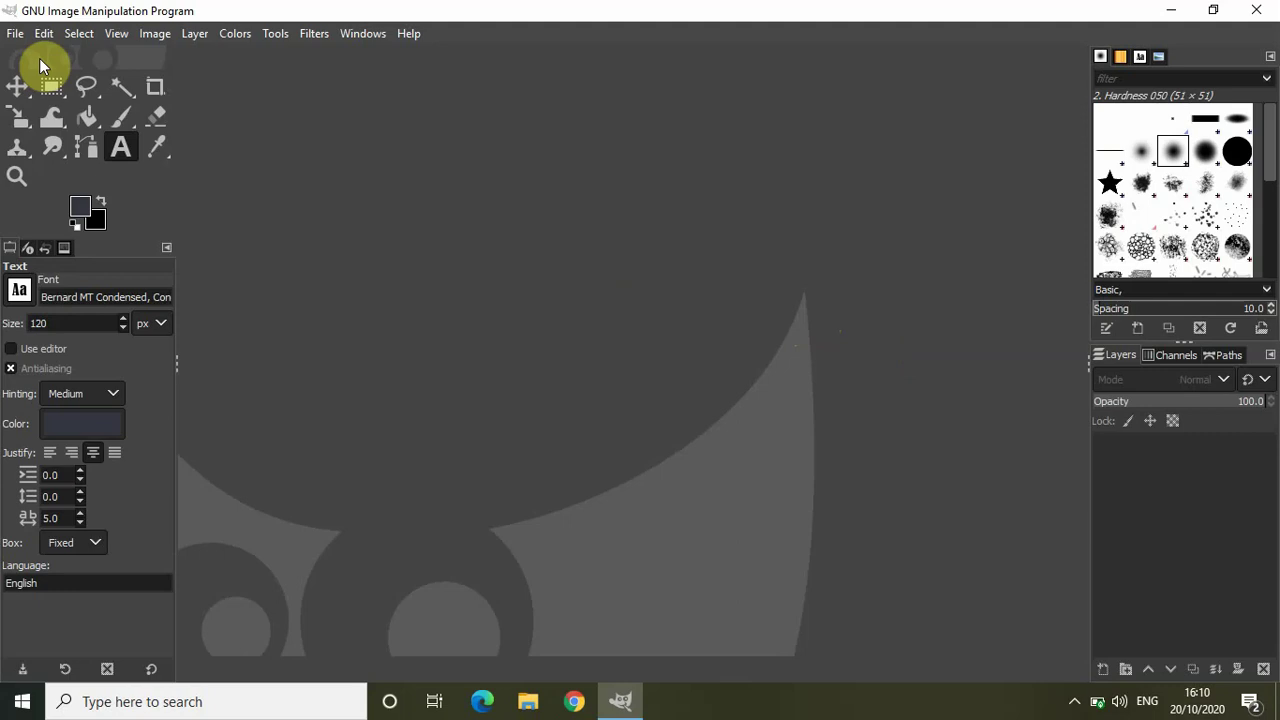
Step: Open Dog.jpg from Downloads and convert it to the built-in sRGB profile
left_click(20, 34)
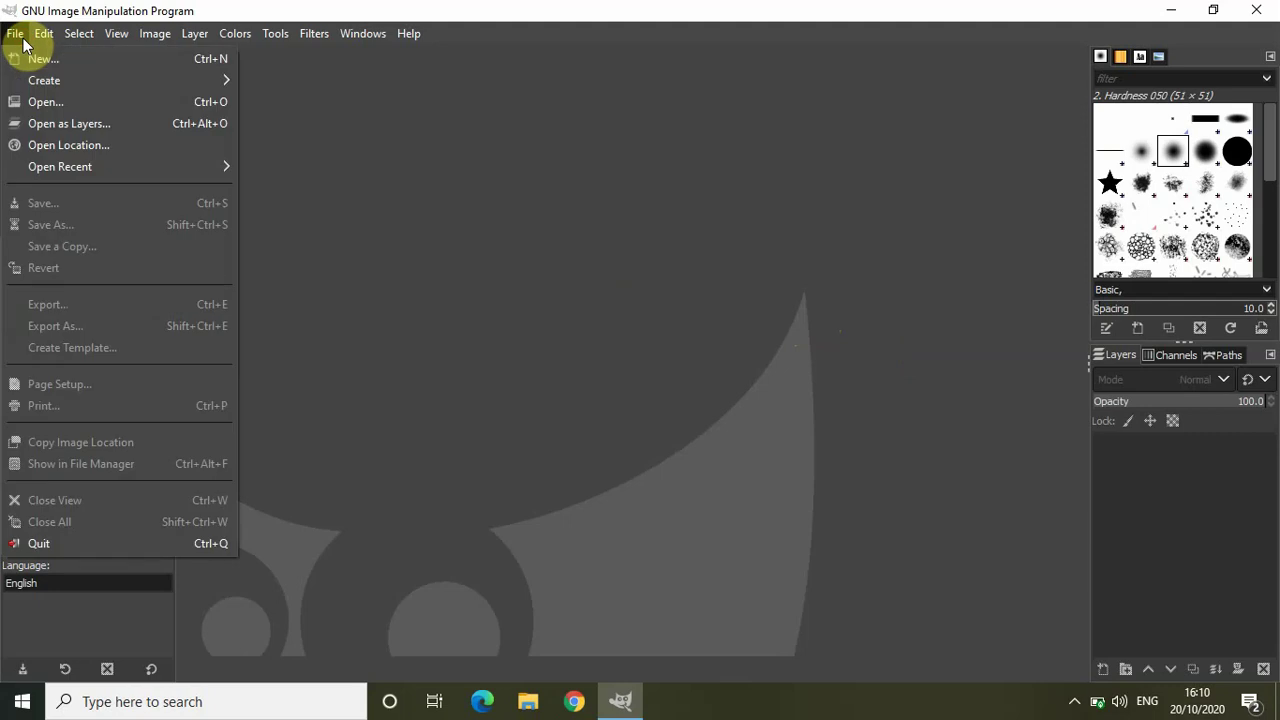
left_click(52, 102)
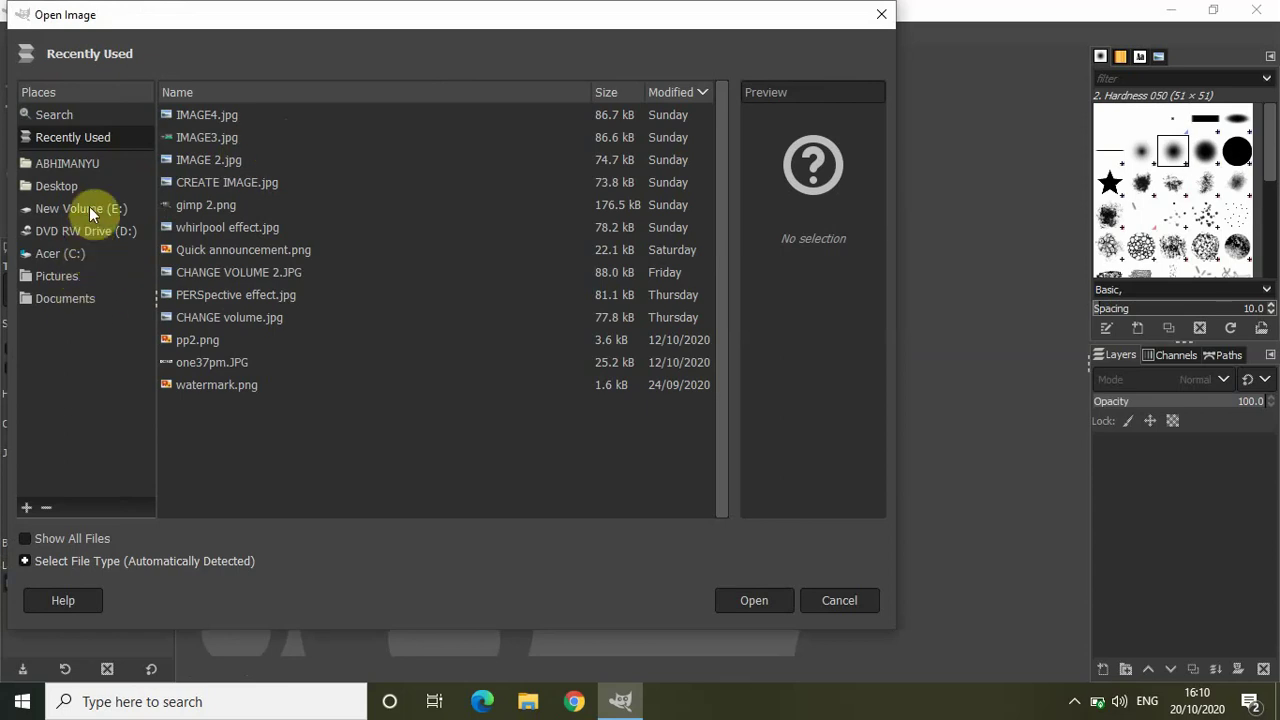
left_click(82, 165)
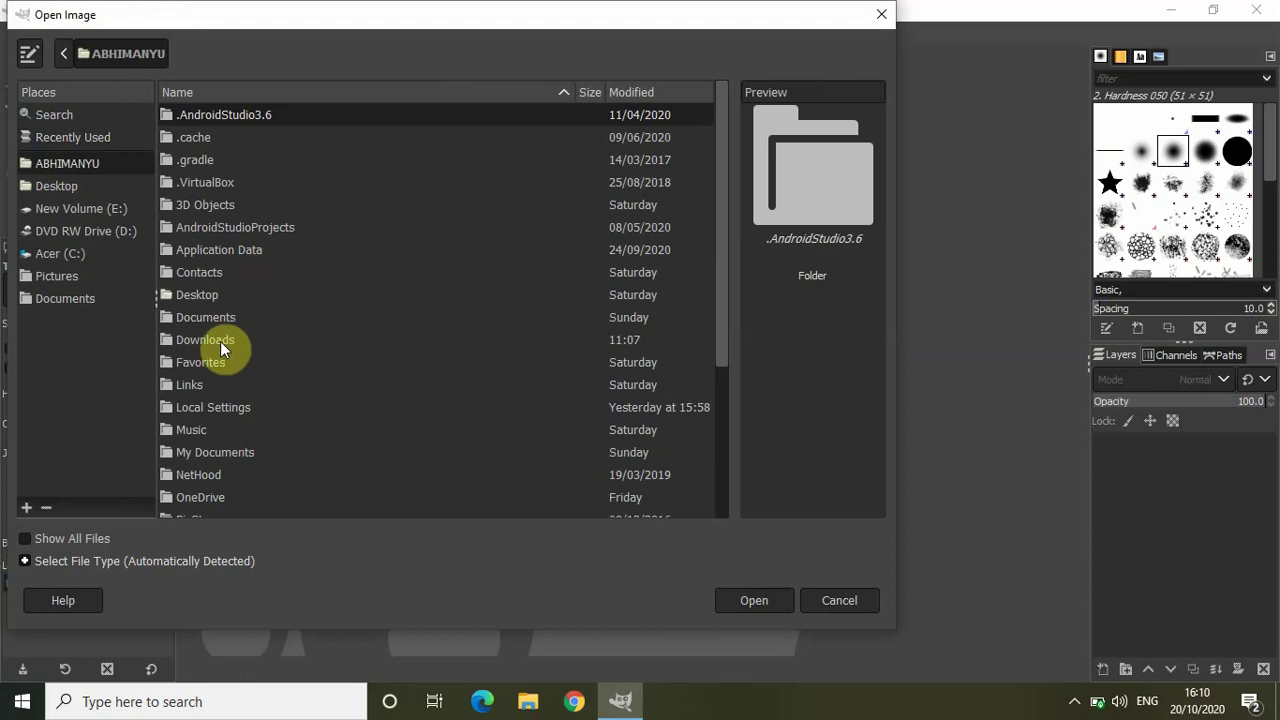
double_click(205, 340)
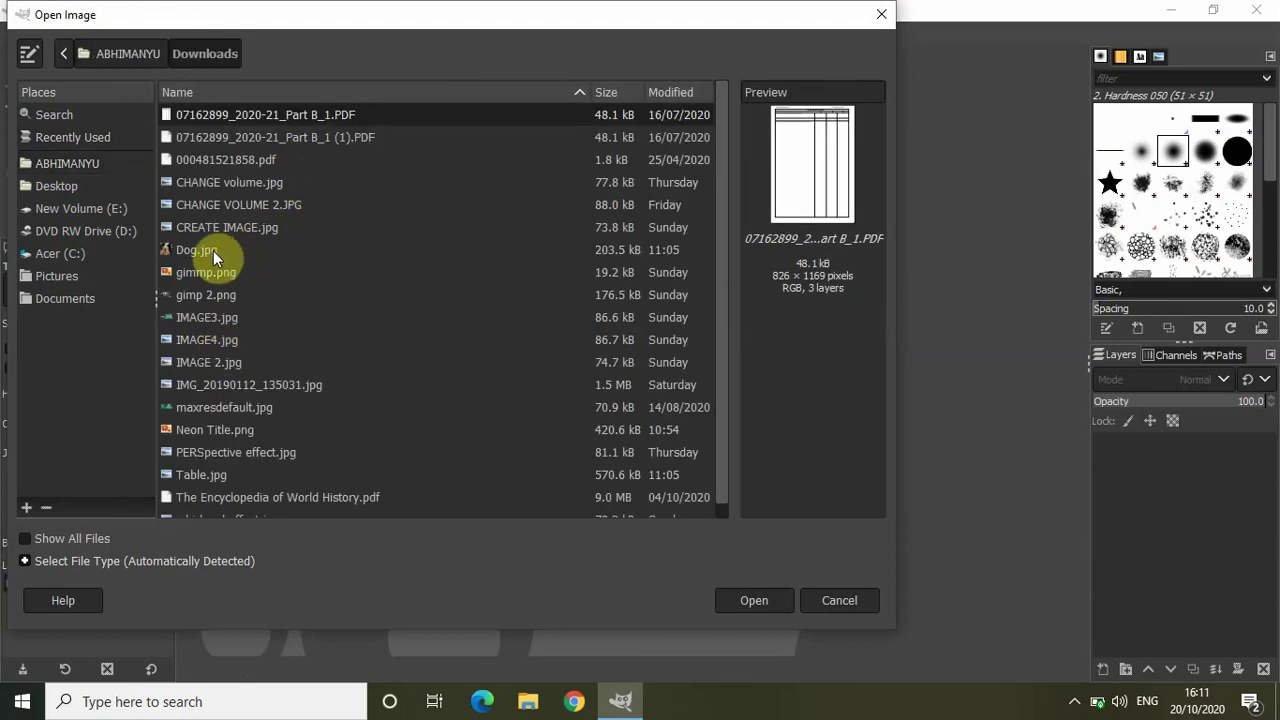
left_click(213, 250)
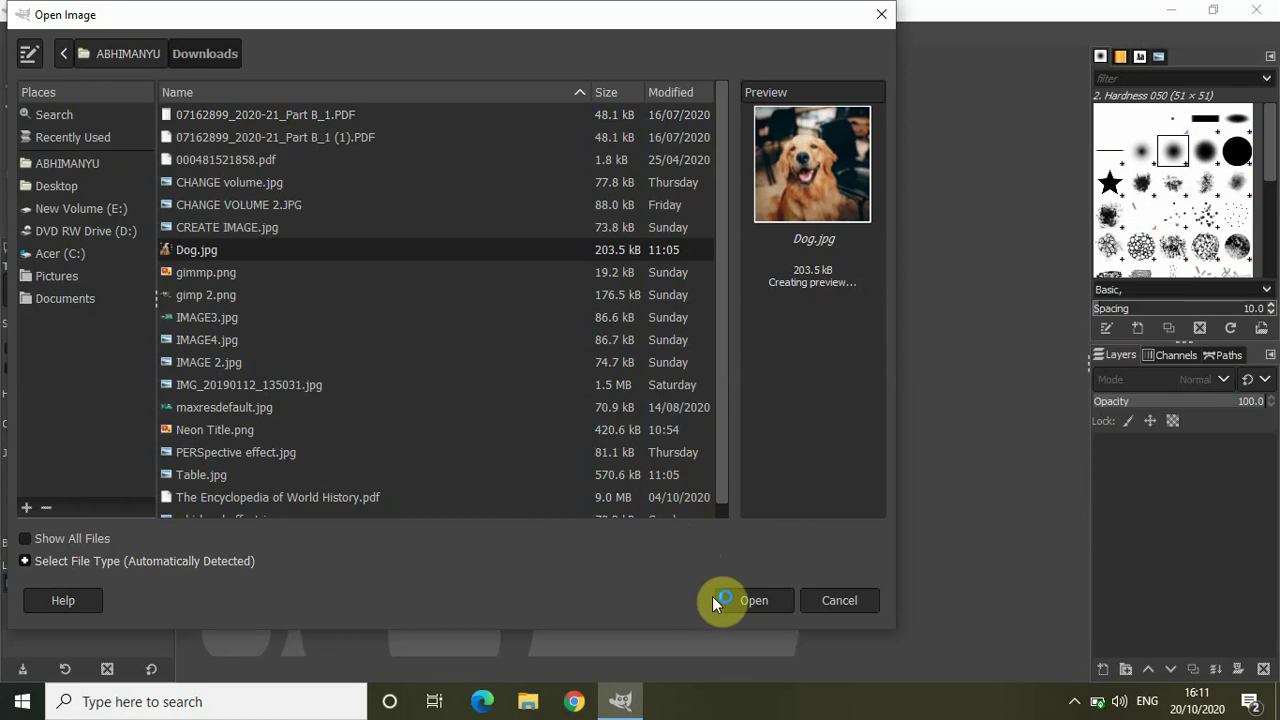
left_click(751, 603)
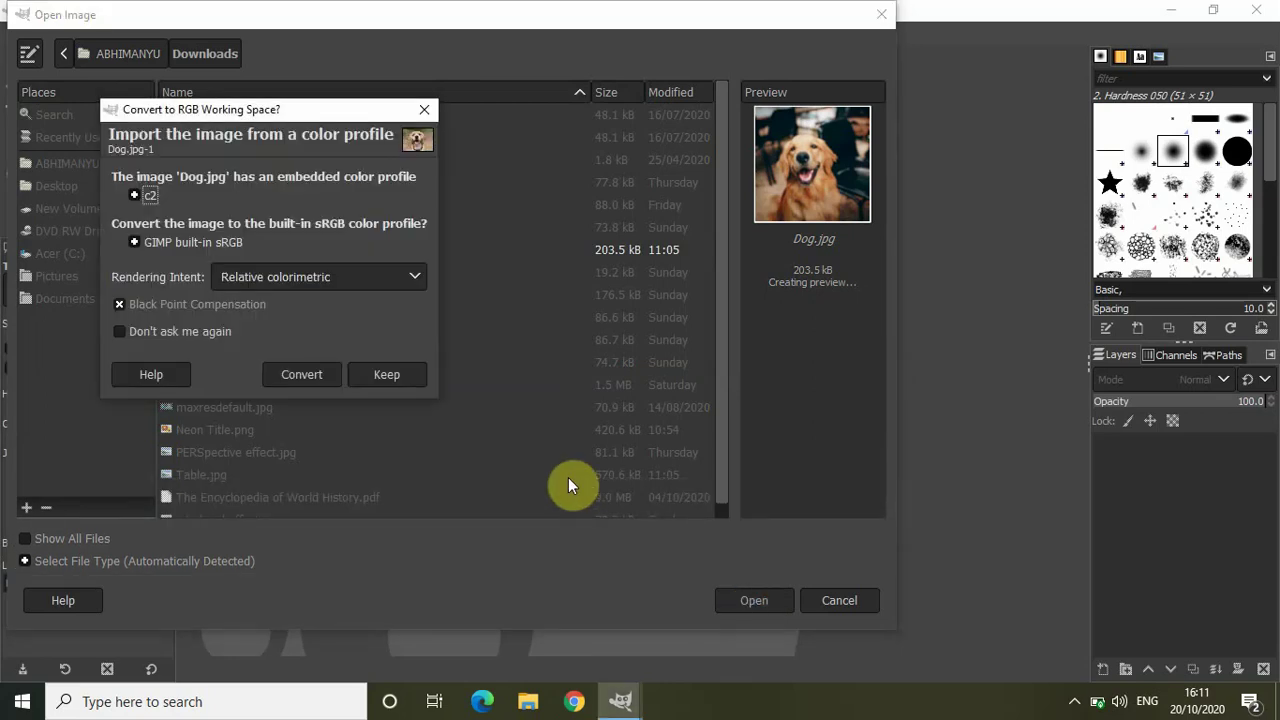
left_click(301, 374)
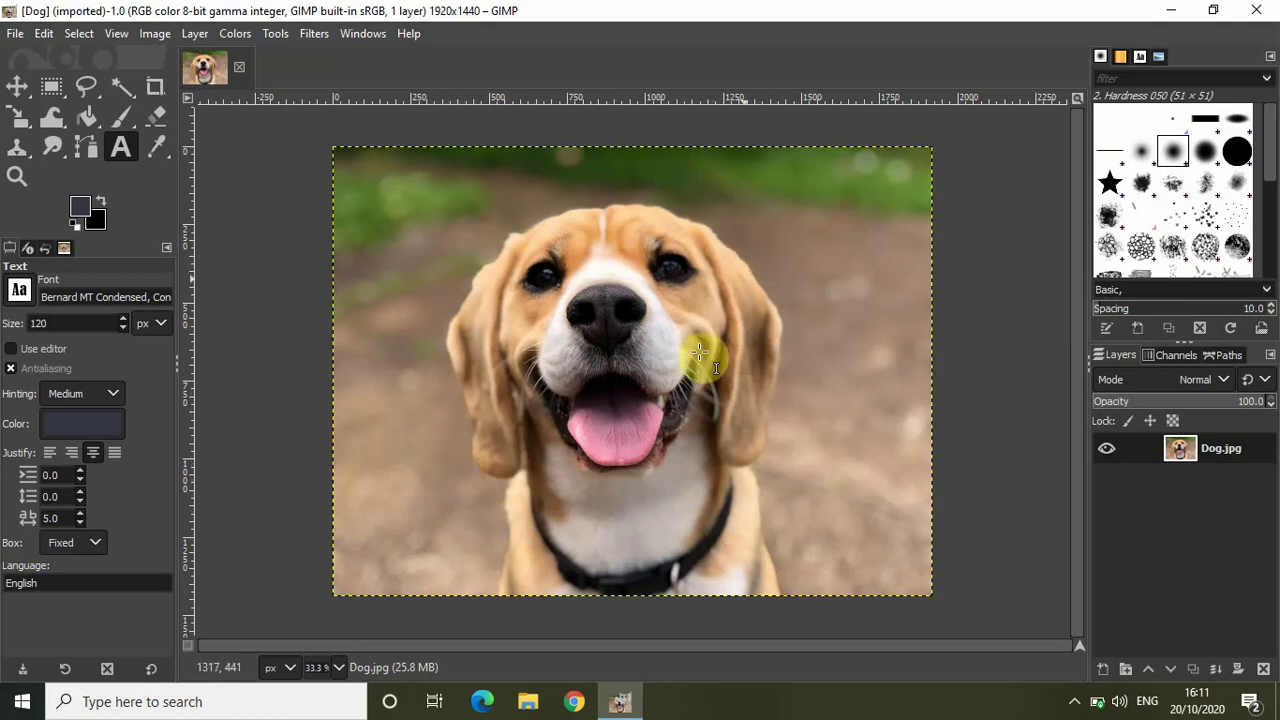
Step: Open Table.jpg, the wooden planks photo, from Downloads and convert it to built-in sRGB
left_click(18, 36)
left_click(40, 112)
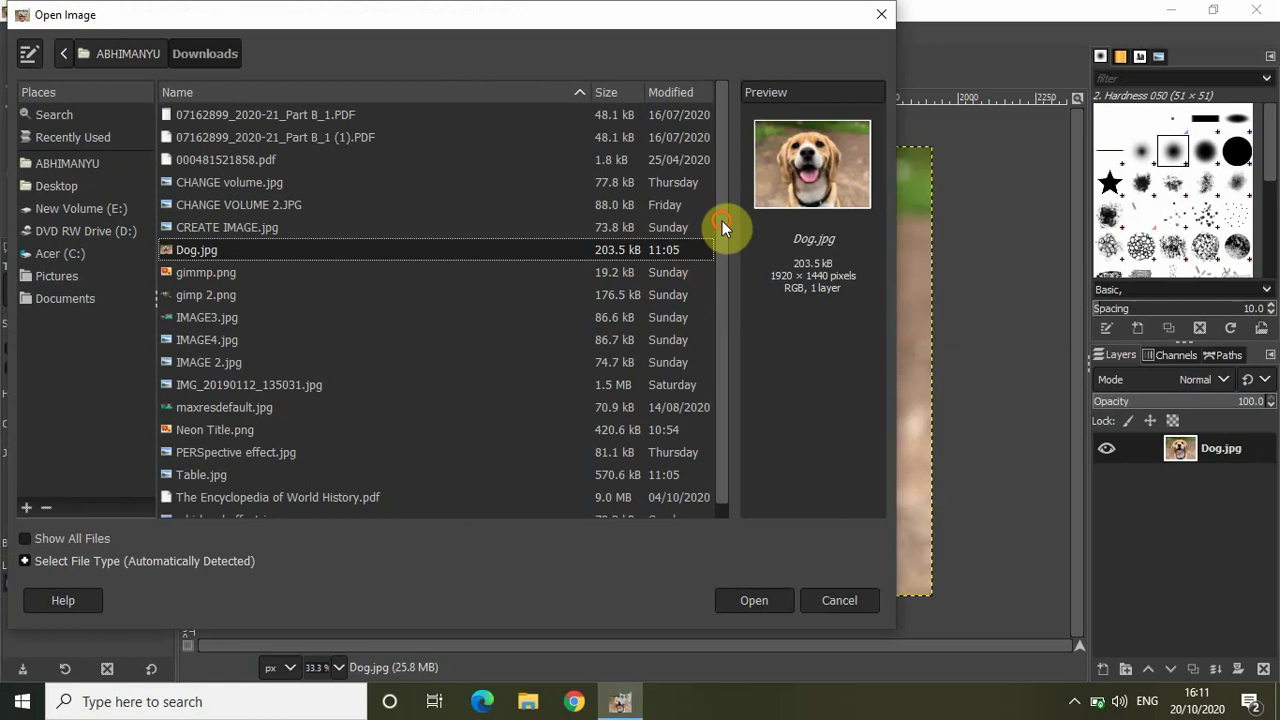
left_click_drag(723, 229, 729, 308)
left_click(201, 463)
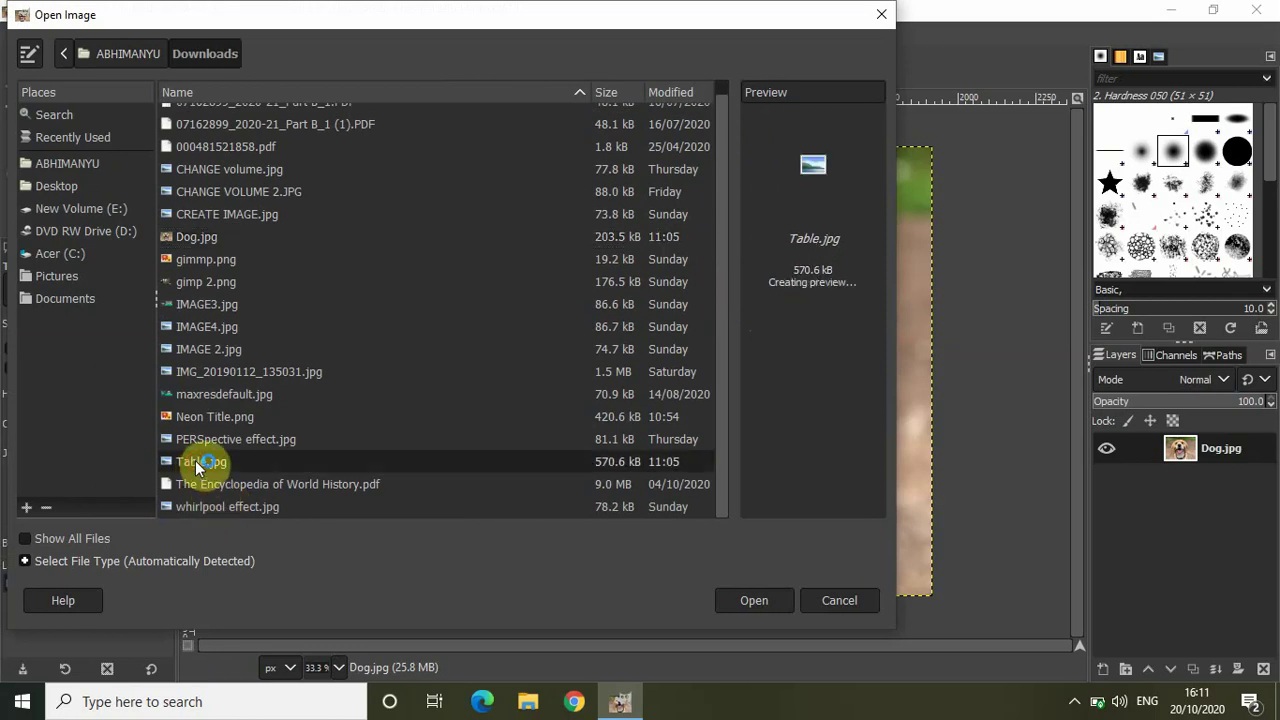
left_click(748, 602)
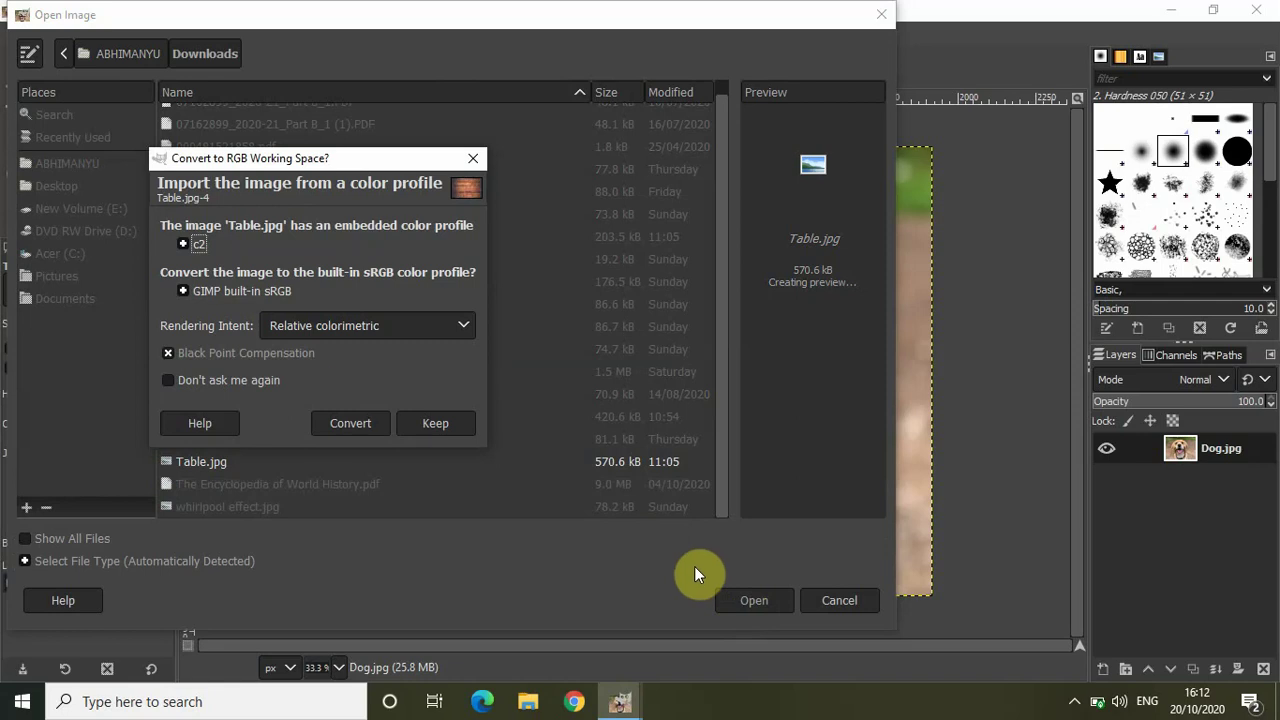
left_click(351, 418)
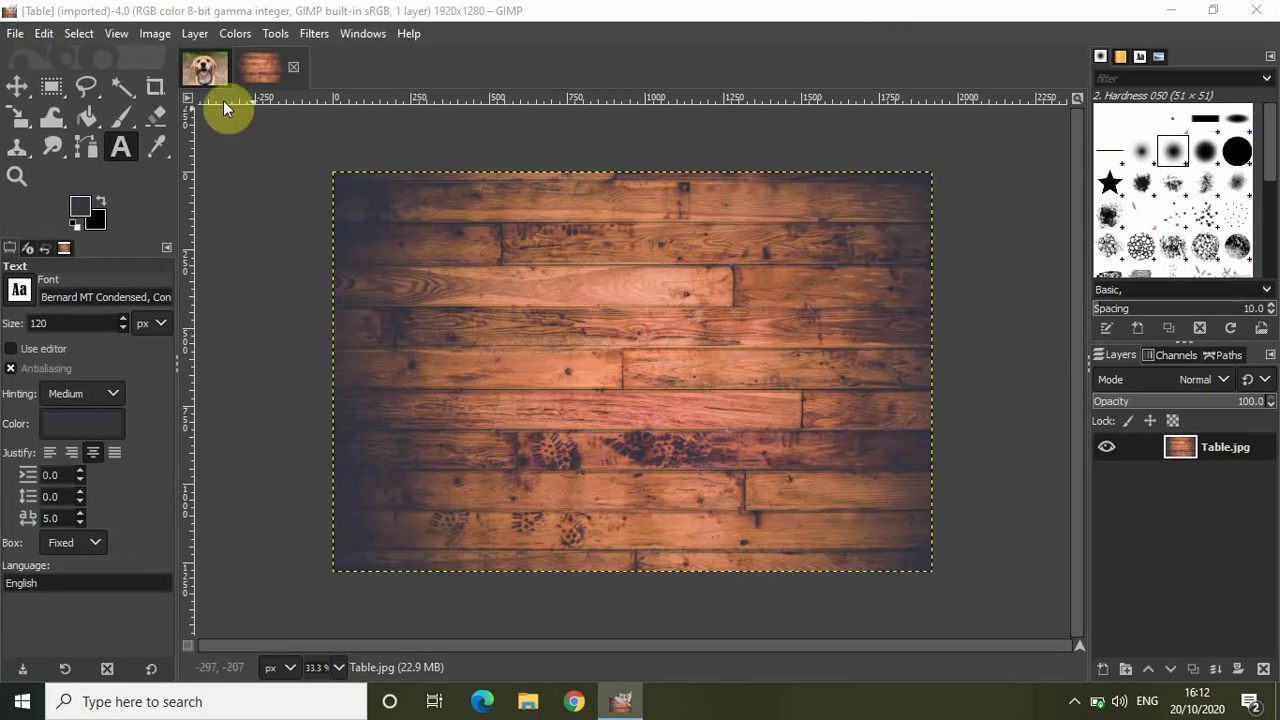
Step: Switch from the Dog image to the Table image and back to Dog
left_click(206, 72)
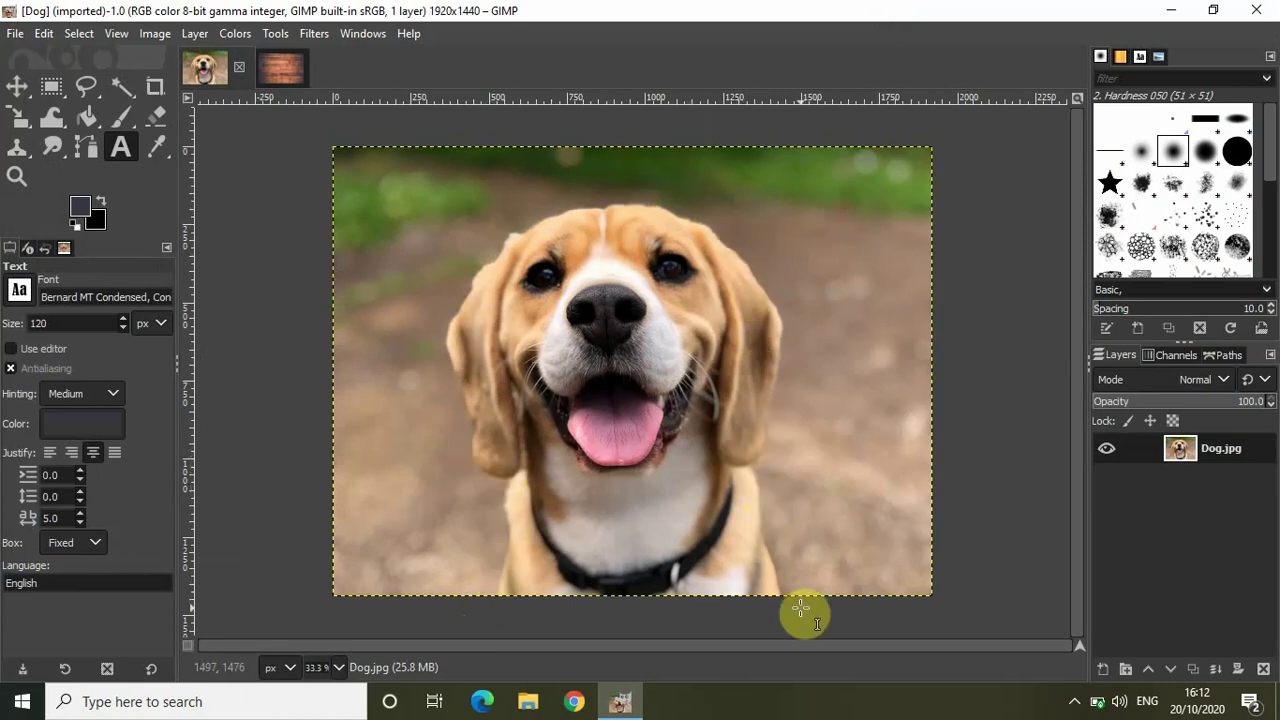
left_click(278, 68)
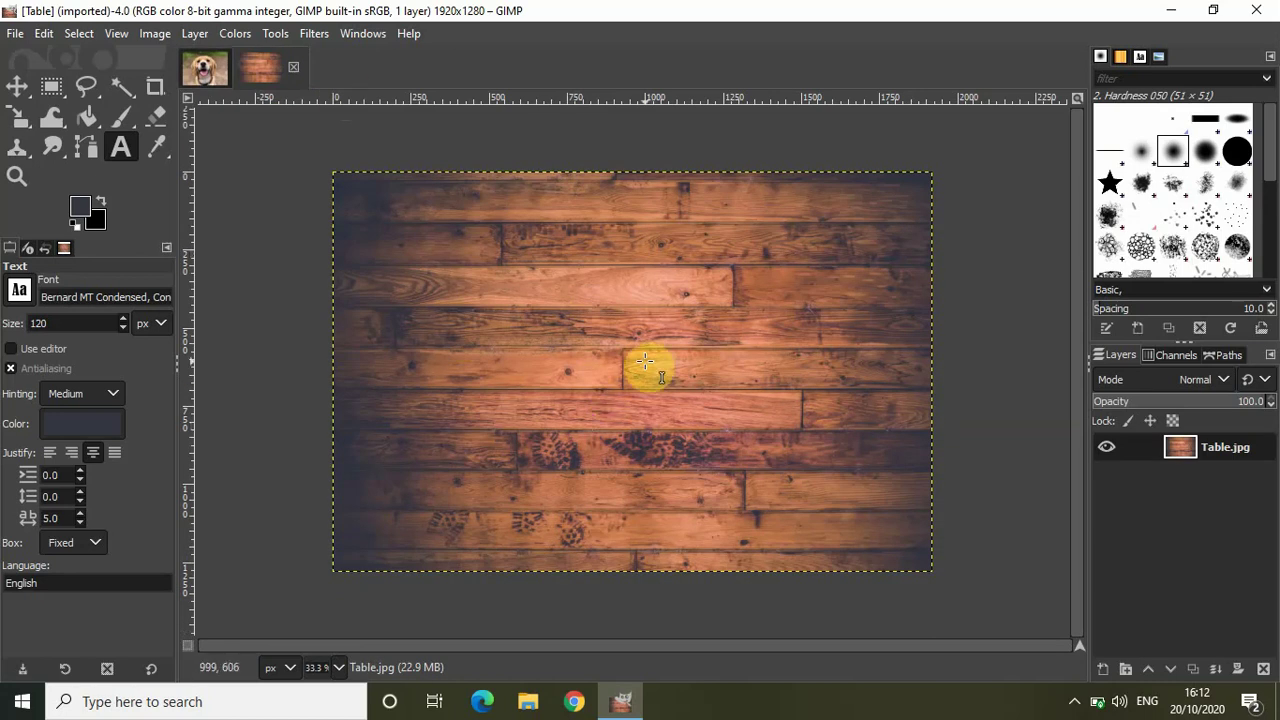
left_click(205, 70)
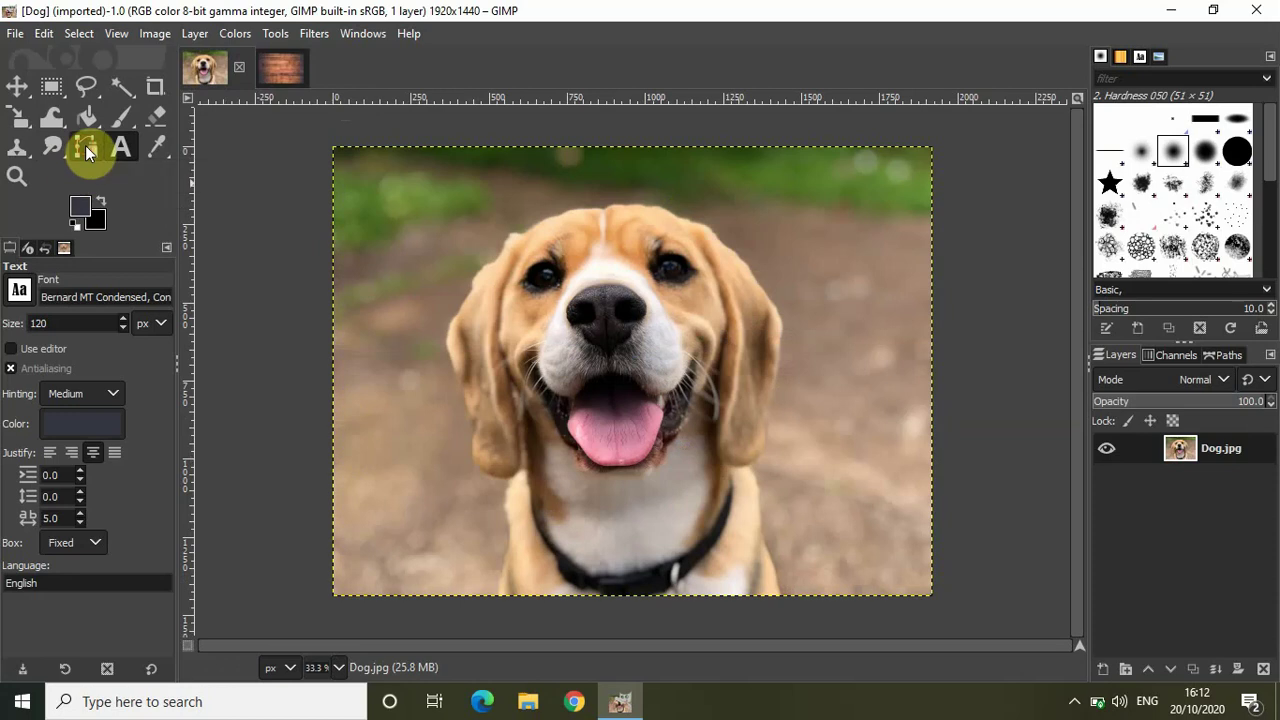
Step: With the Paths tool, anchor from the bottom edge up the dog's left chest and ear
left_click(88, 152)
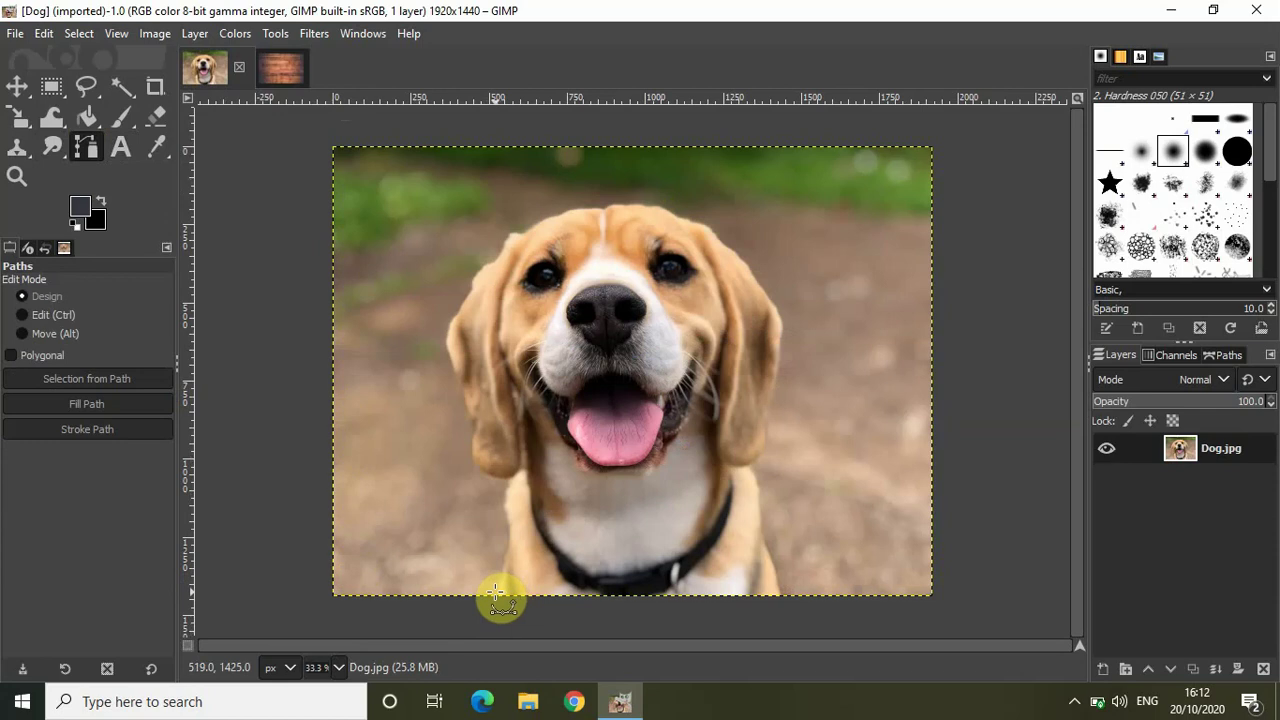
left_click(497, 592)
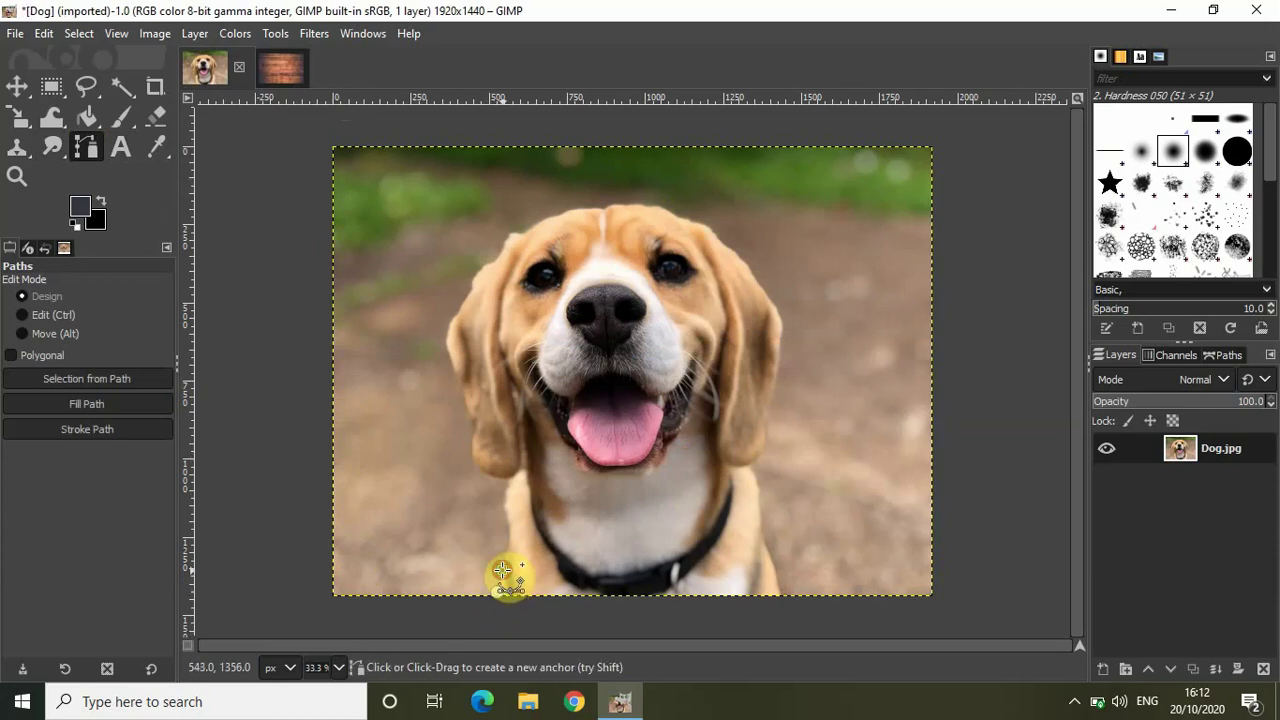
left_click(502, 570)
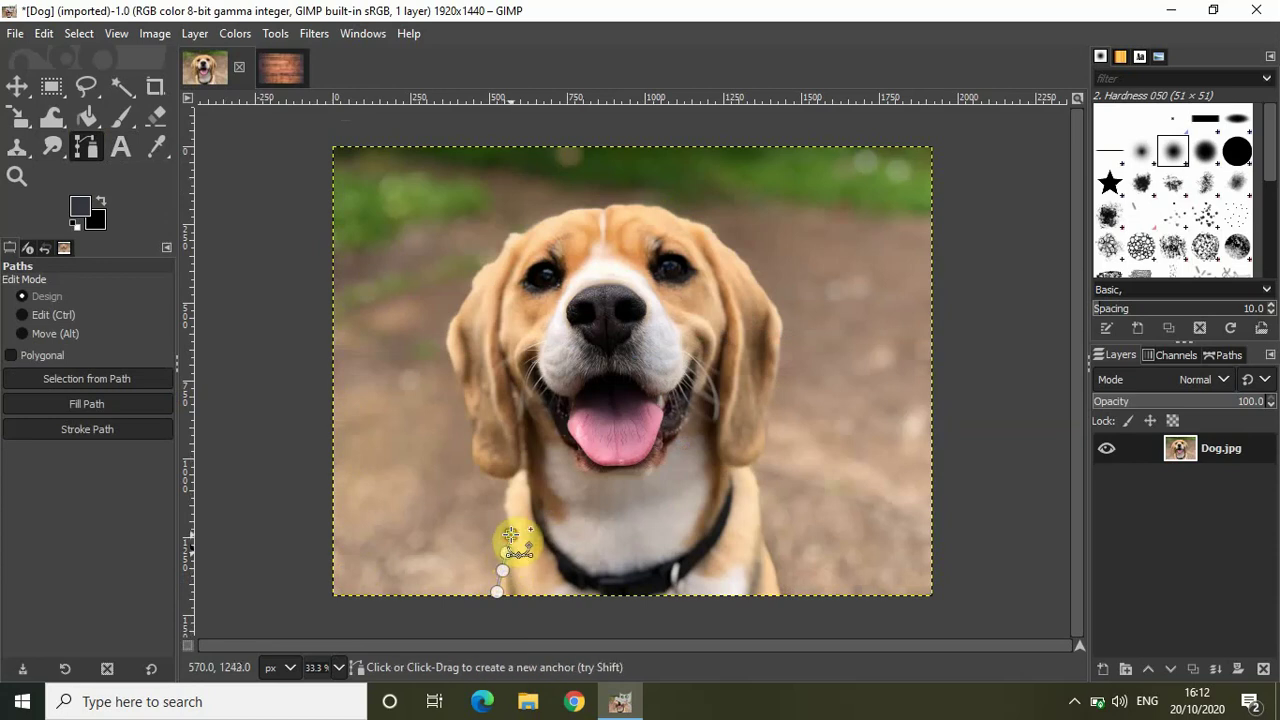
left_click(506, 552)
left_click(511, 535)
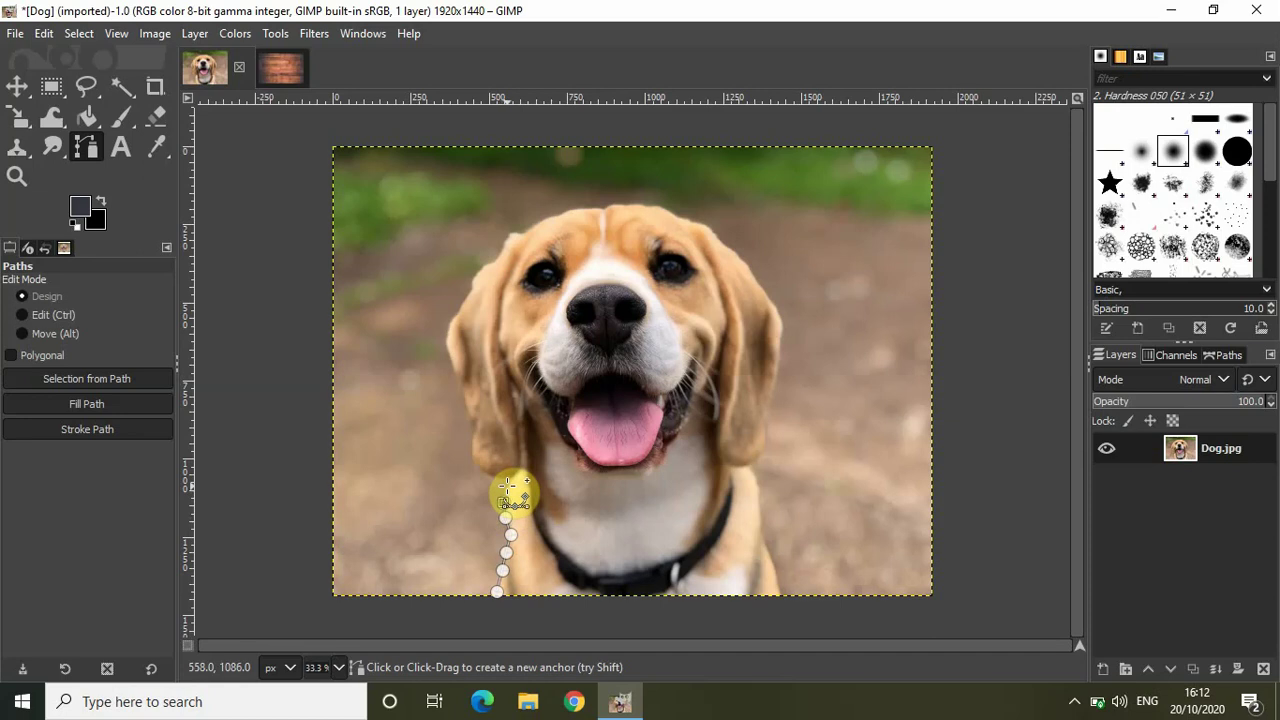
left_click(505, 518)
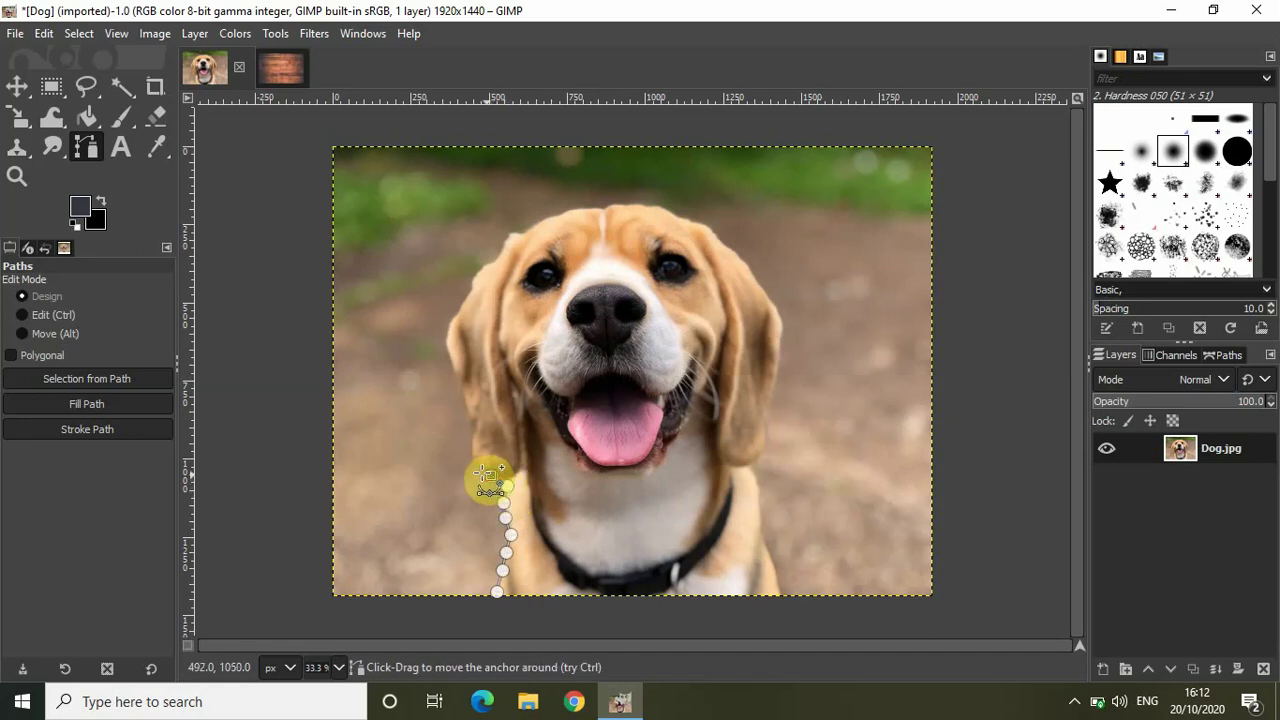
left_click(490, 475)
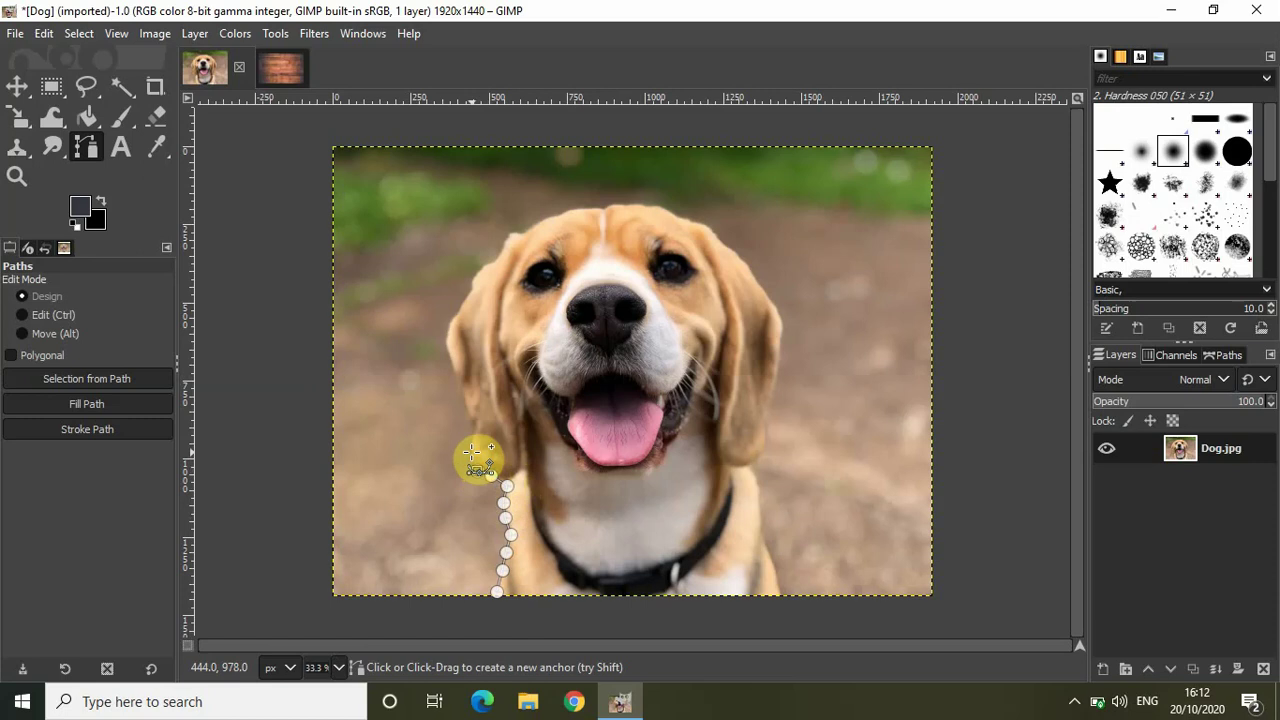
left_click(477, 470)
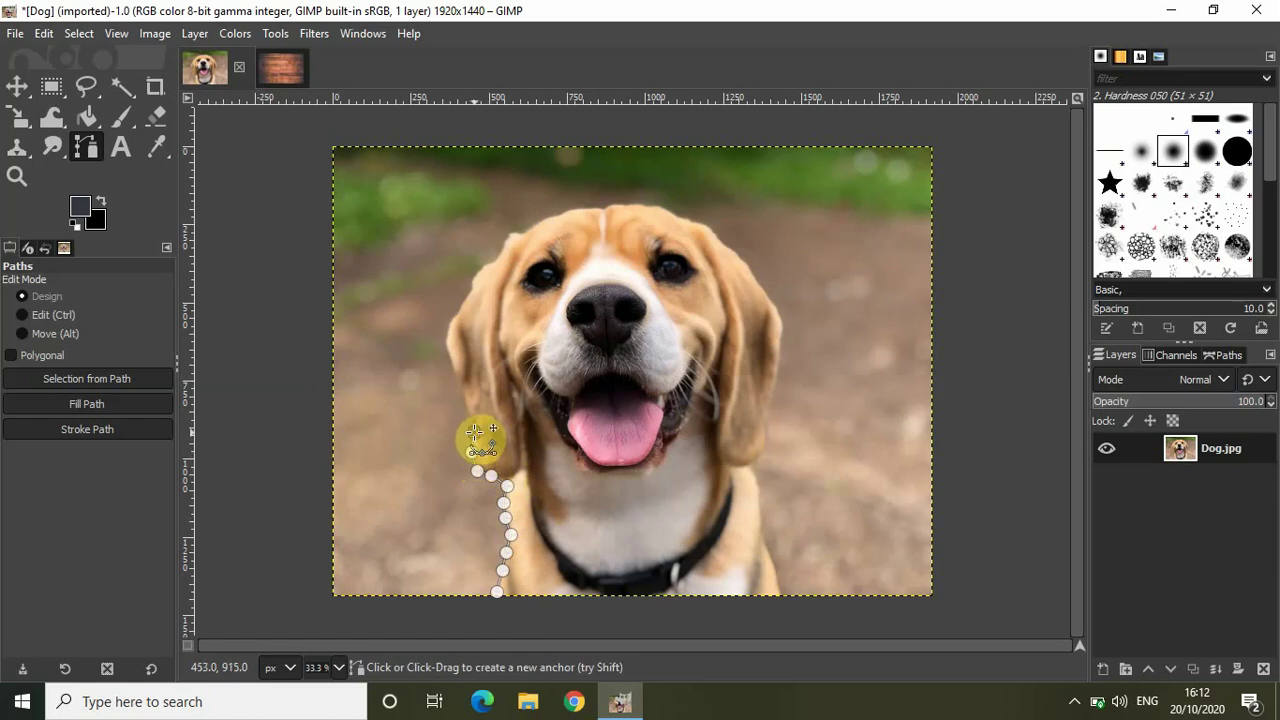
left_click(470, 415)
left_click(468, 409)
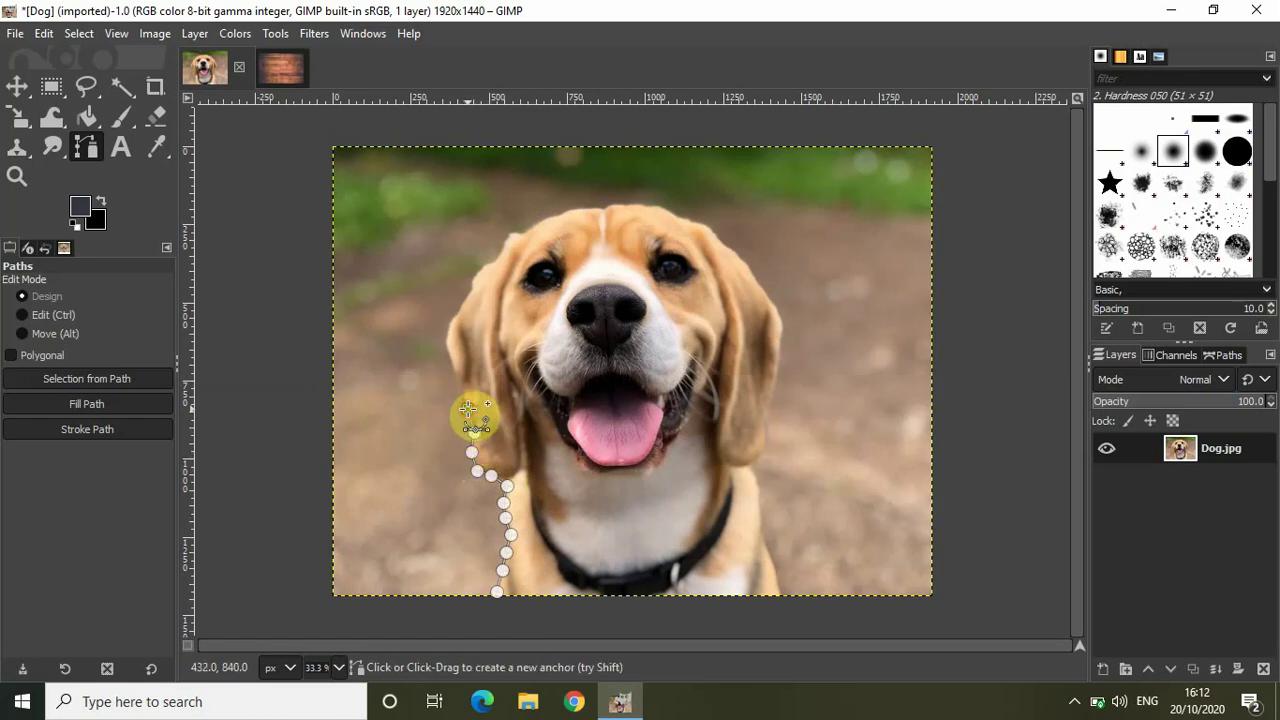
left_click(460, 384)
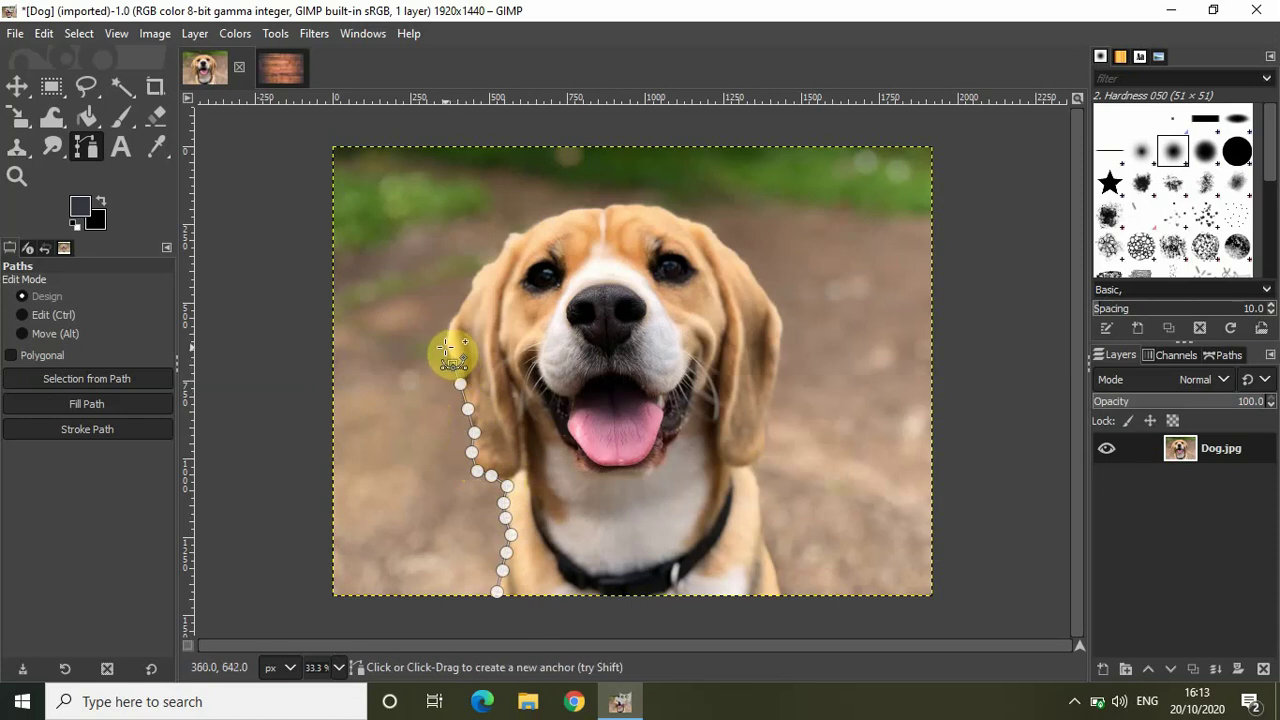
left_click(452, 365)
left_click(451, 326)
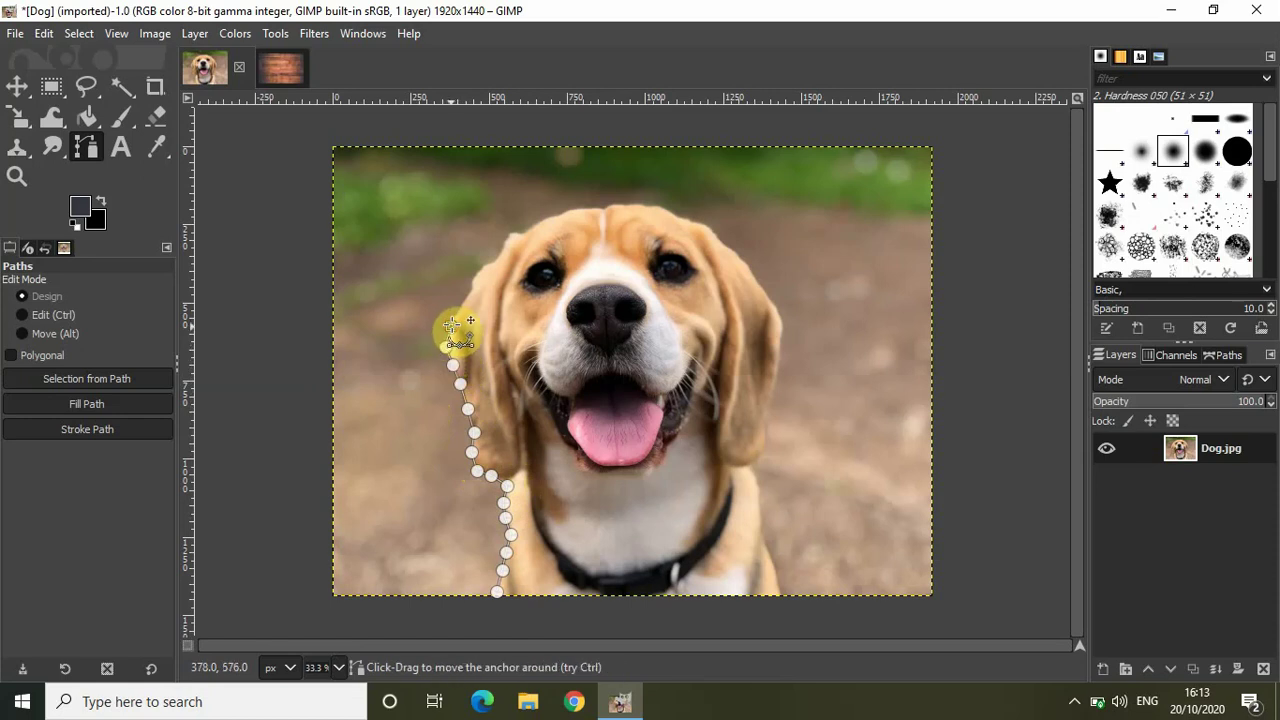
Step: Trace the path over the forehead and across the crown of the dog's head
left_click(466, 301)
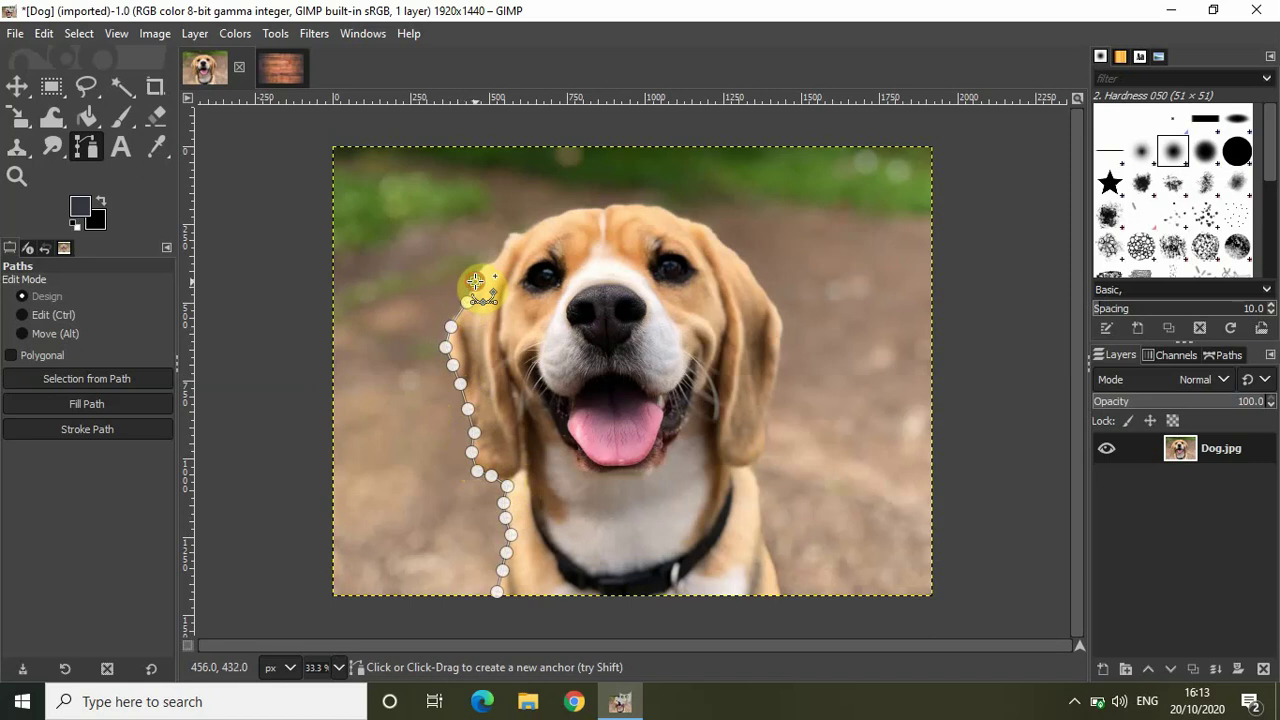
left_click(475, 281)
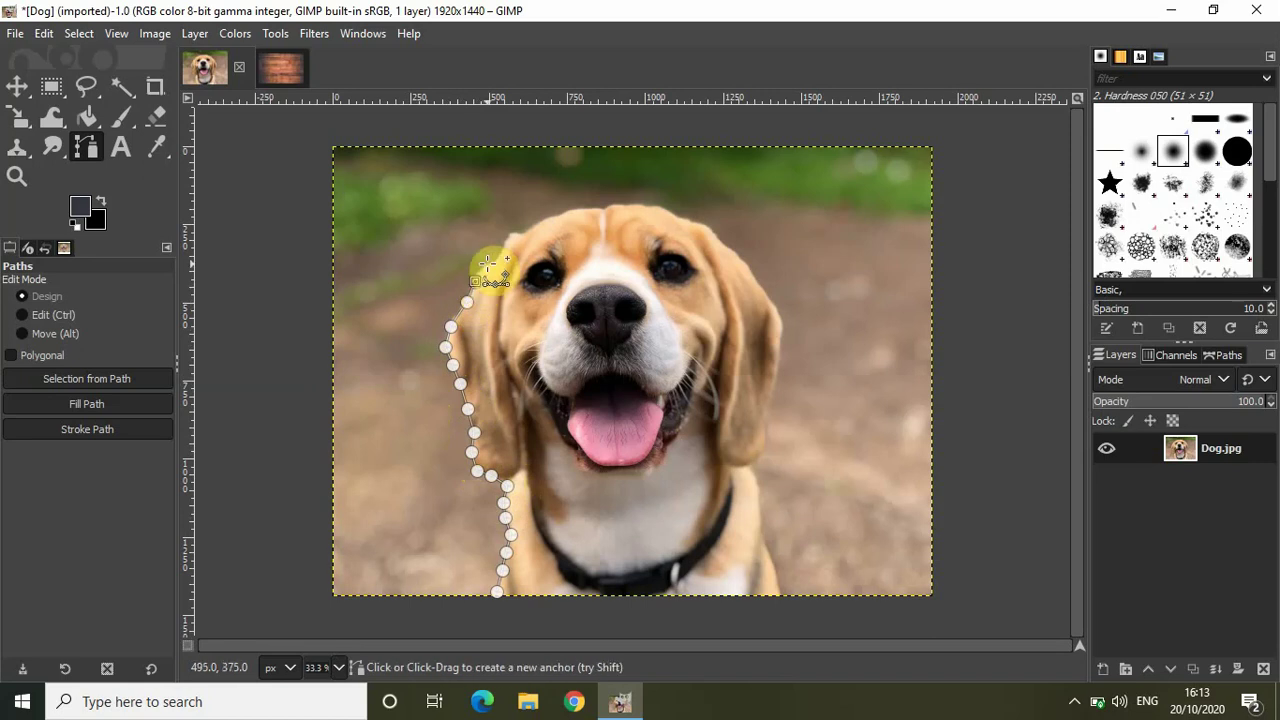
left_click(488, 262)
left_click(501, 252)
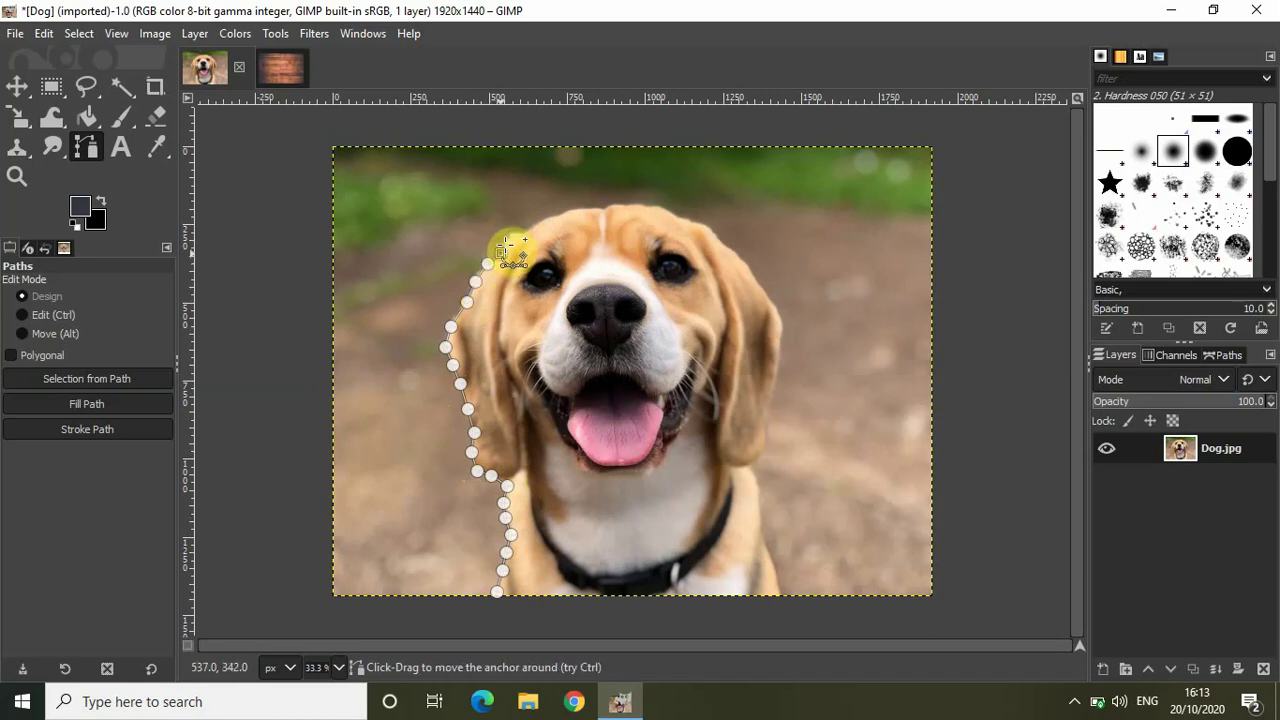
left_click(507, 239)
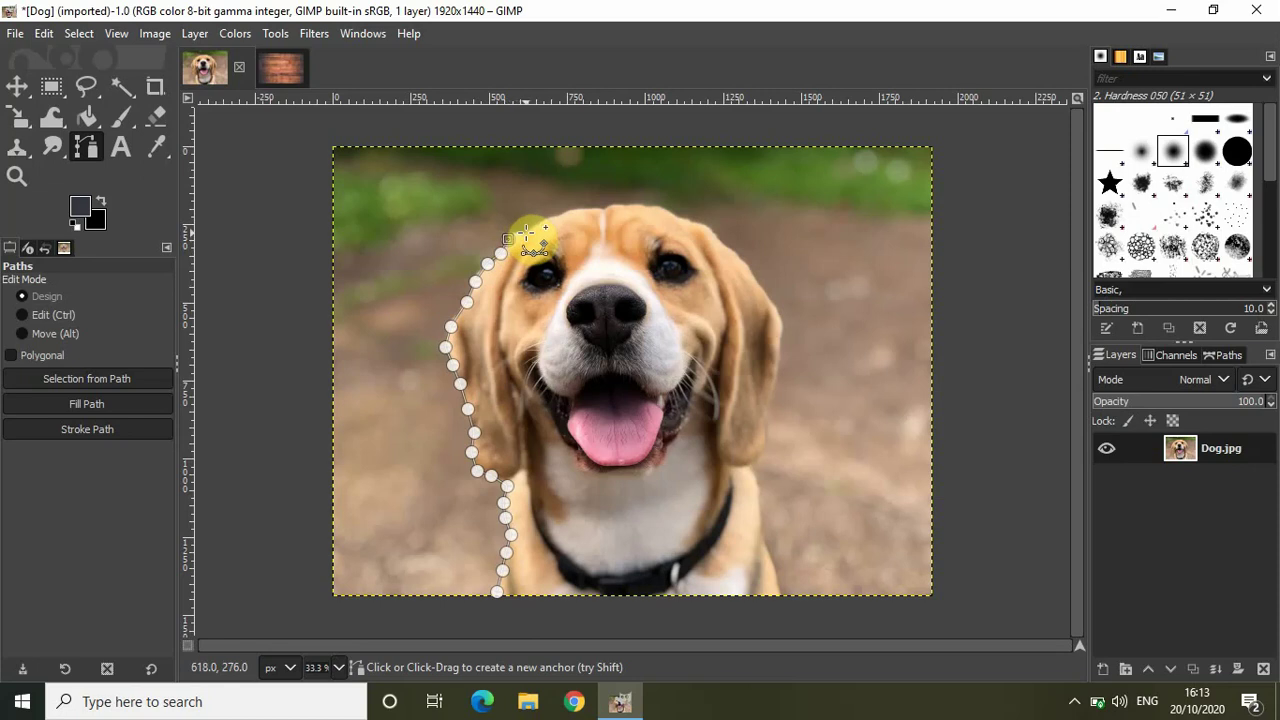
left_click(524, 232)
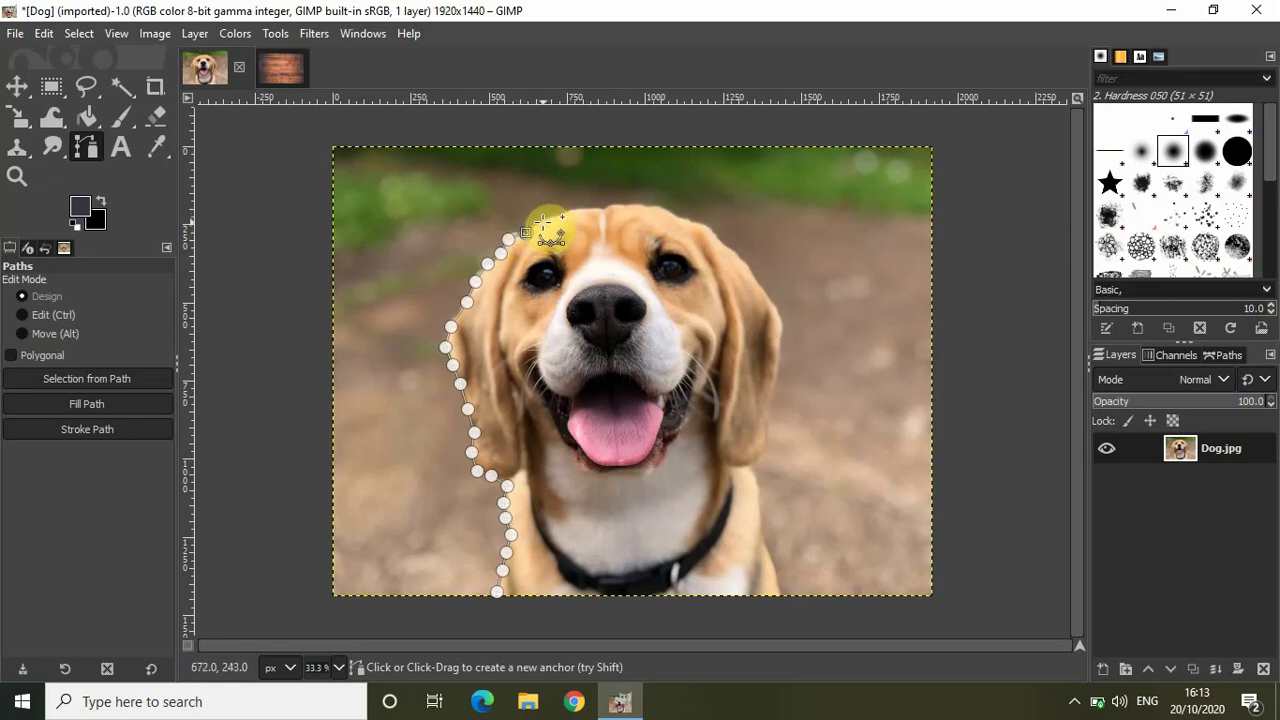
left_click(542, 221)
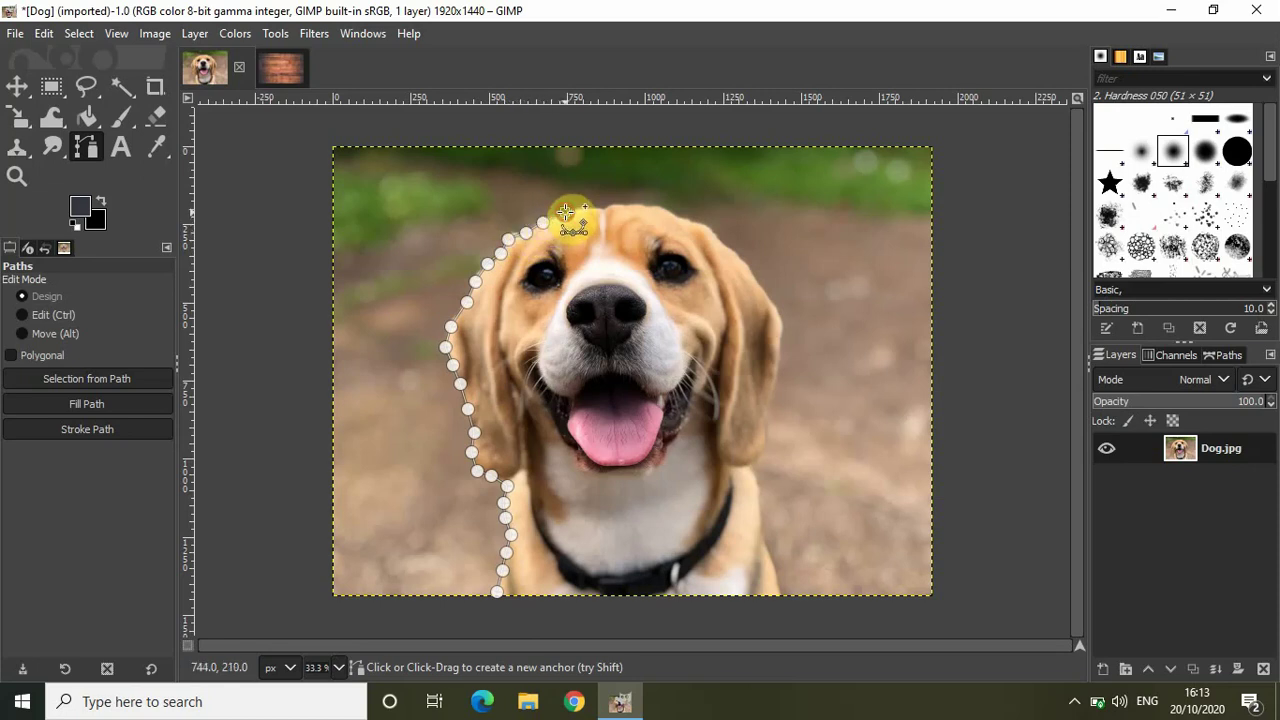
left_click(565, 212)
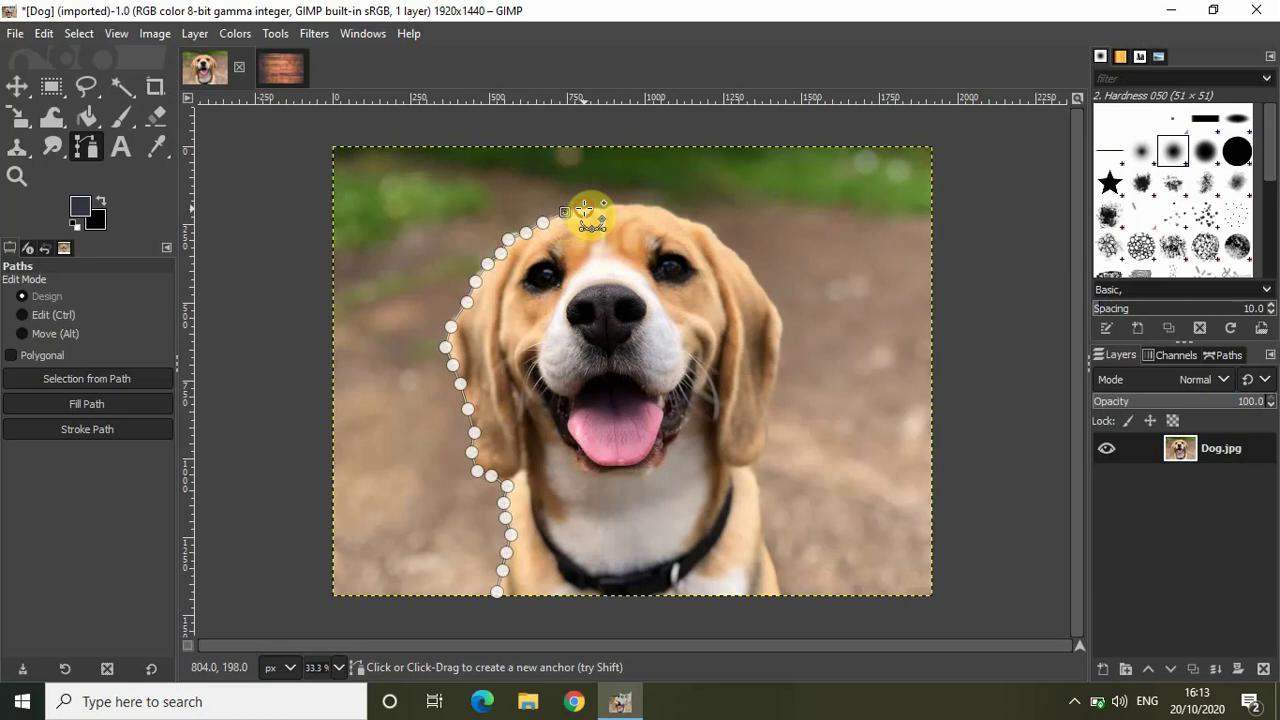
left_click(585, 209)
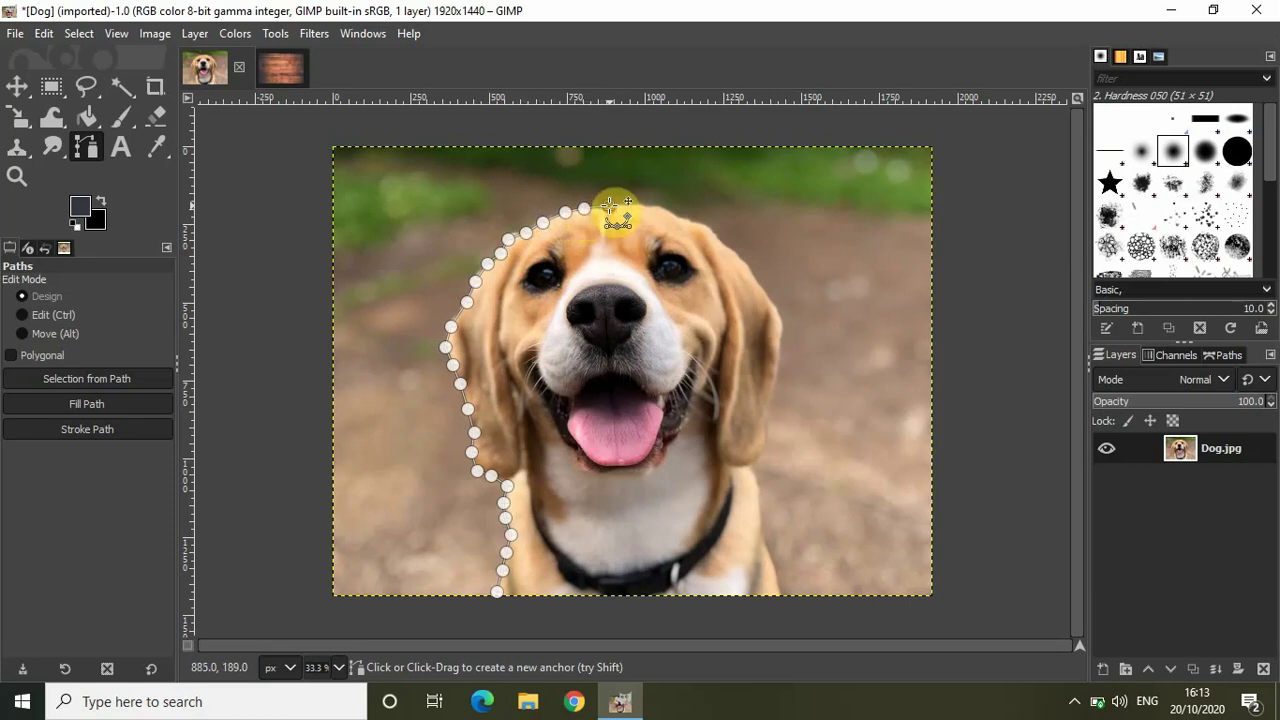
left_click(609, 205)
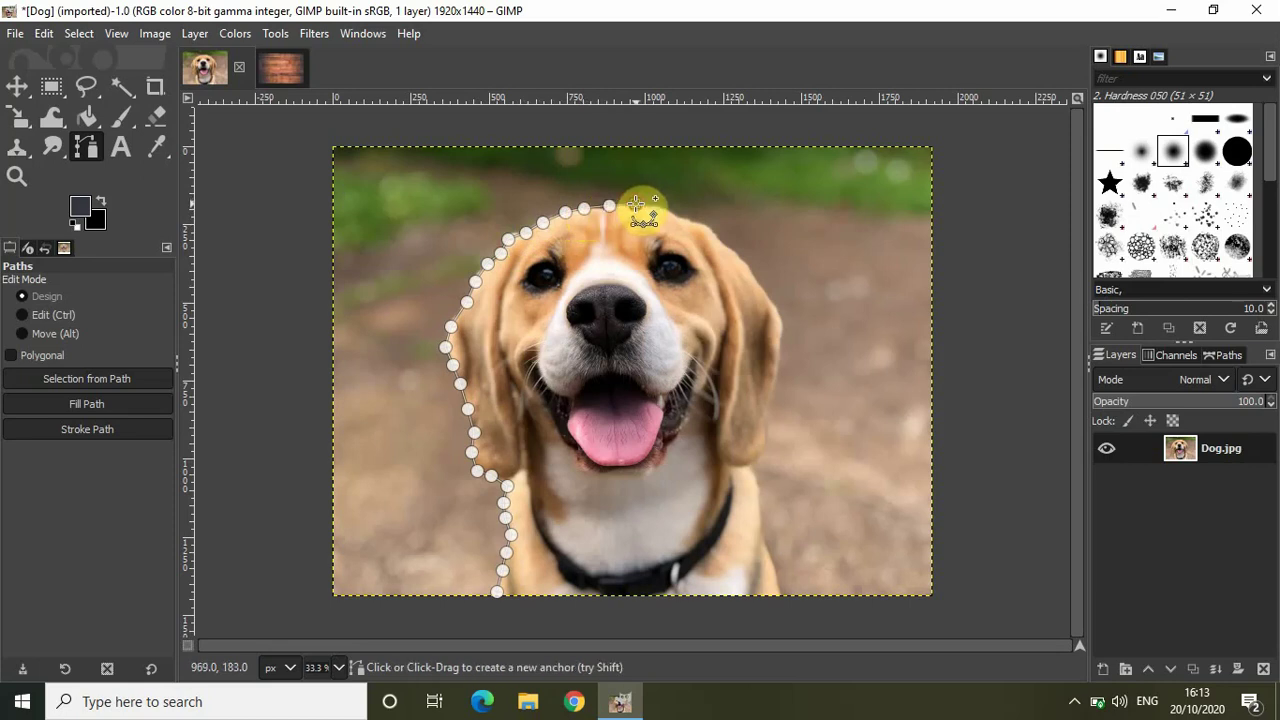
left_click(636, 203)
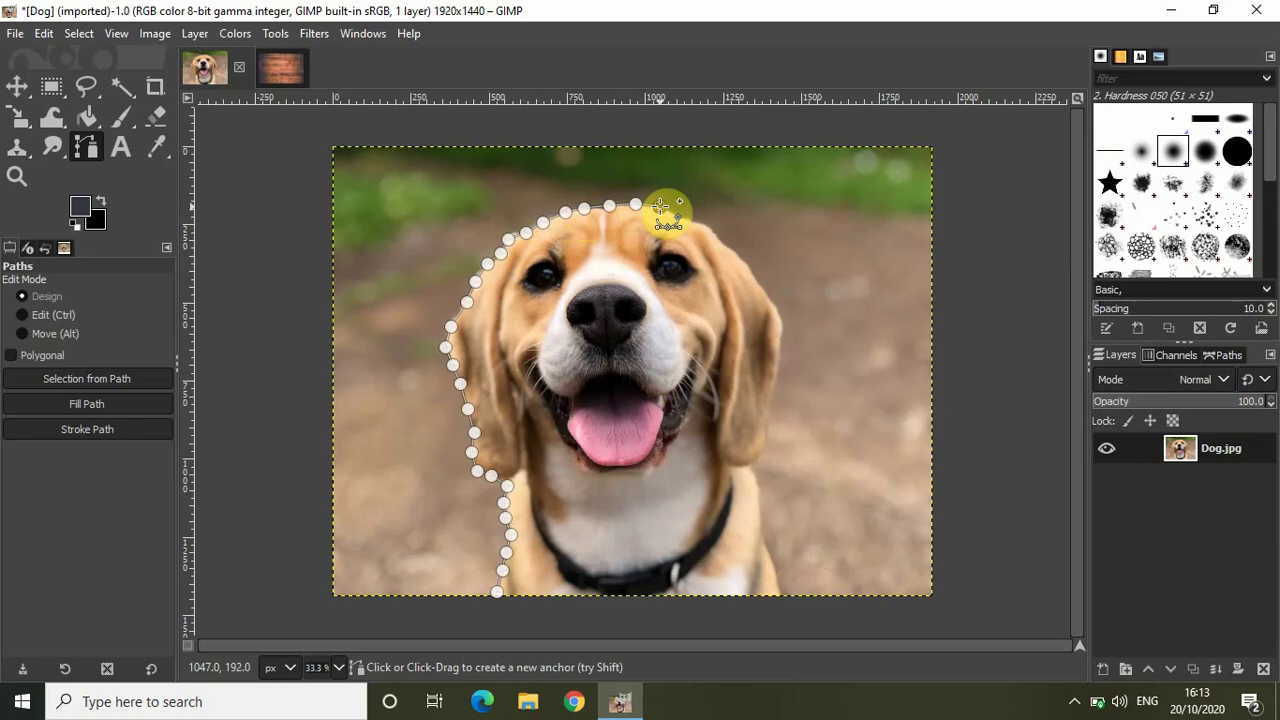
left_click(660, 206)
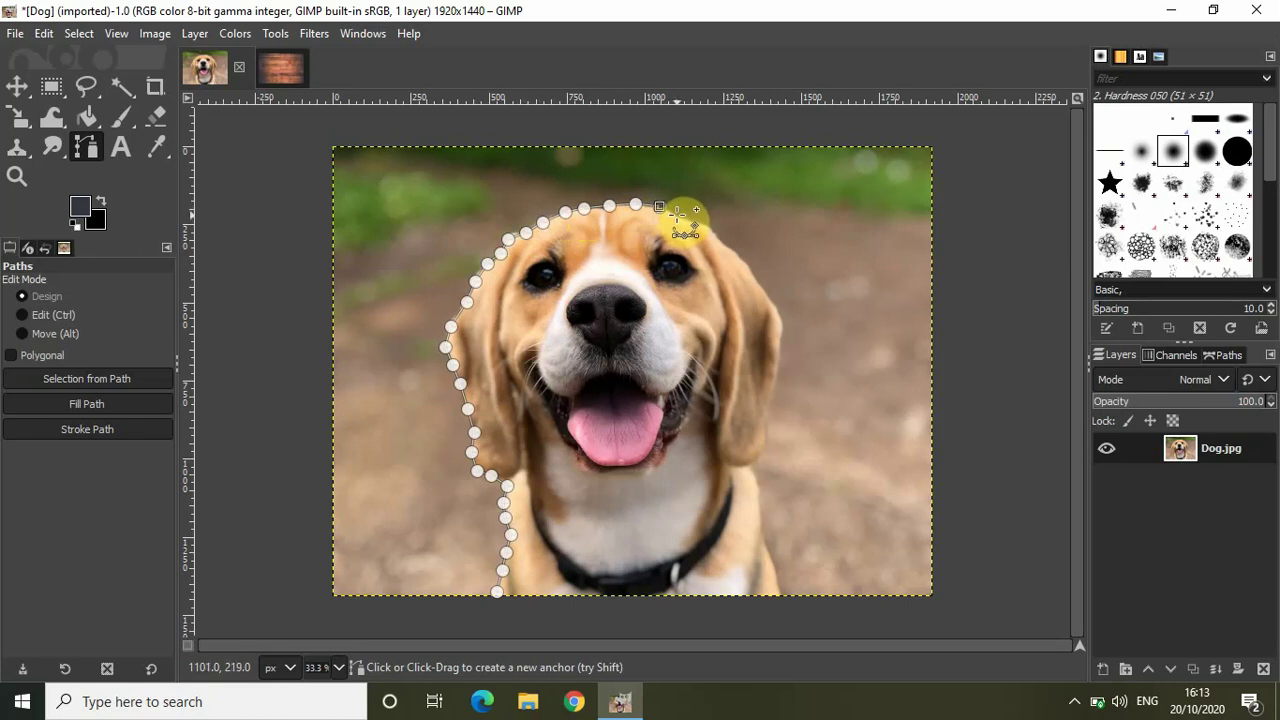
Step: Continue the path around the right ear down to where it meets the neck
left_click(677, 214)
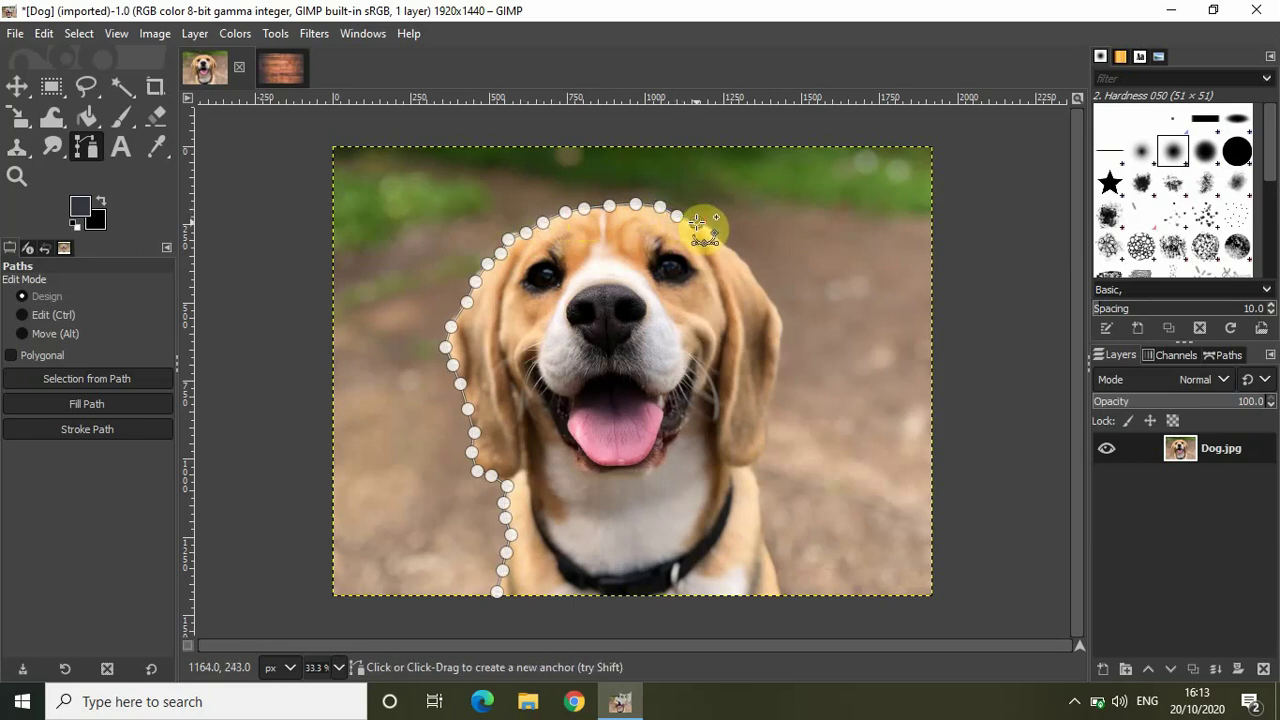
left_click(697, 221)
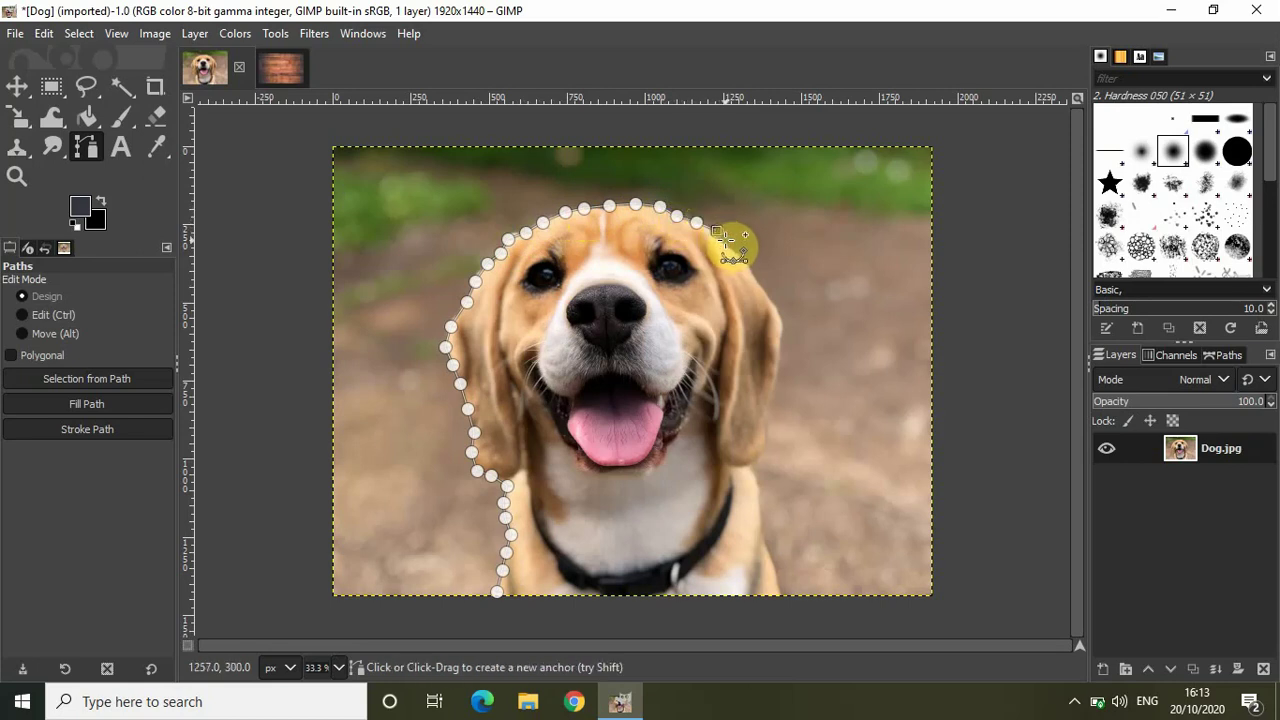
left_click(725, 242)
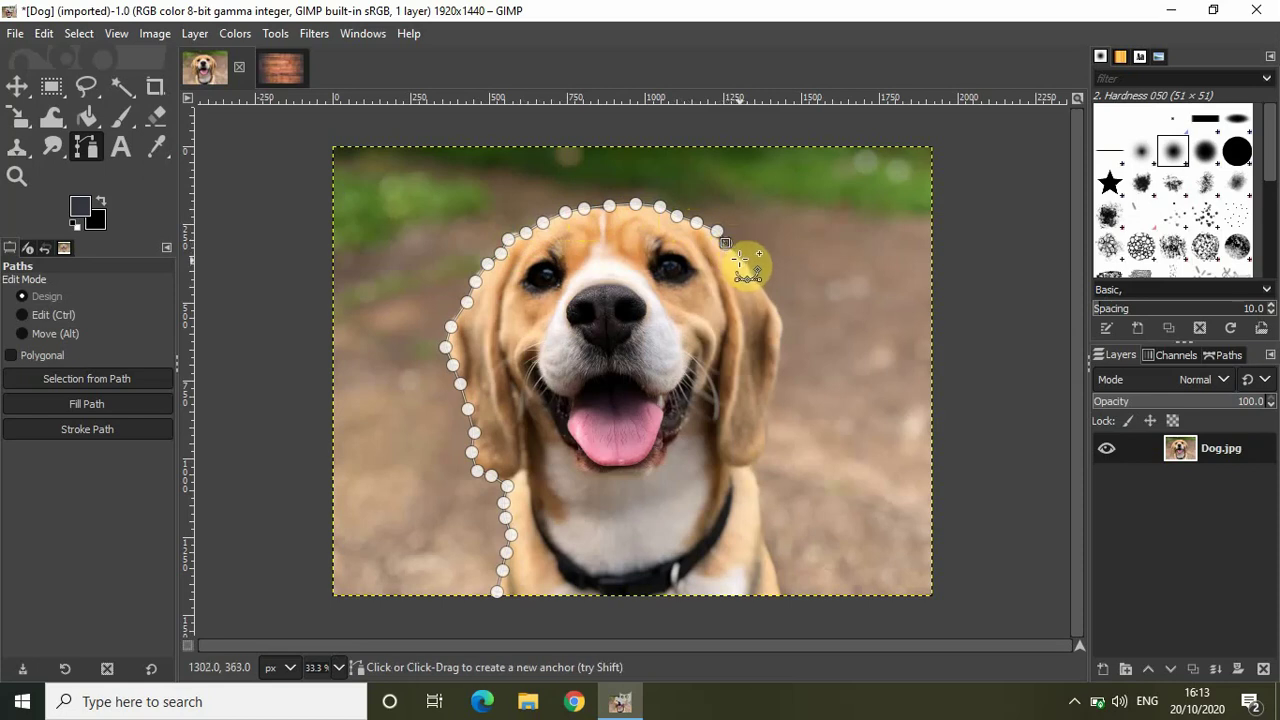
left_click(741, 258)
left_click(752, 272)
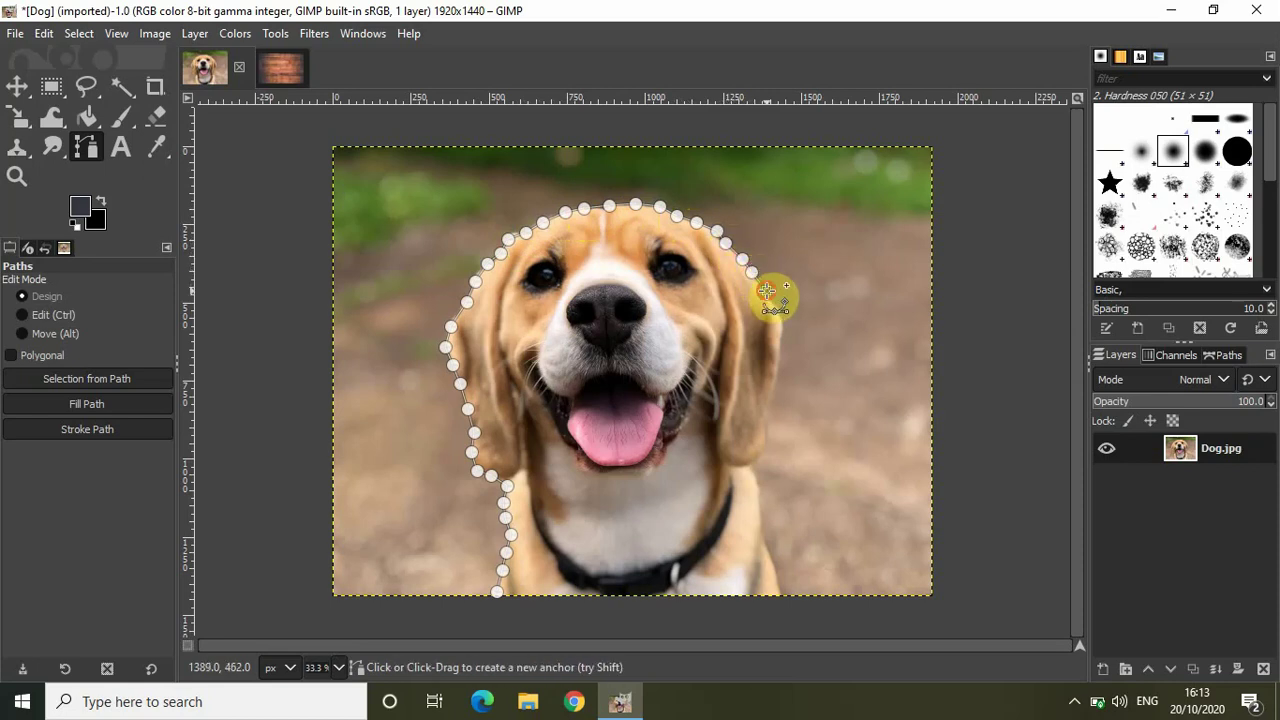
left_click(767, 290)
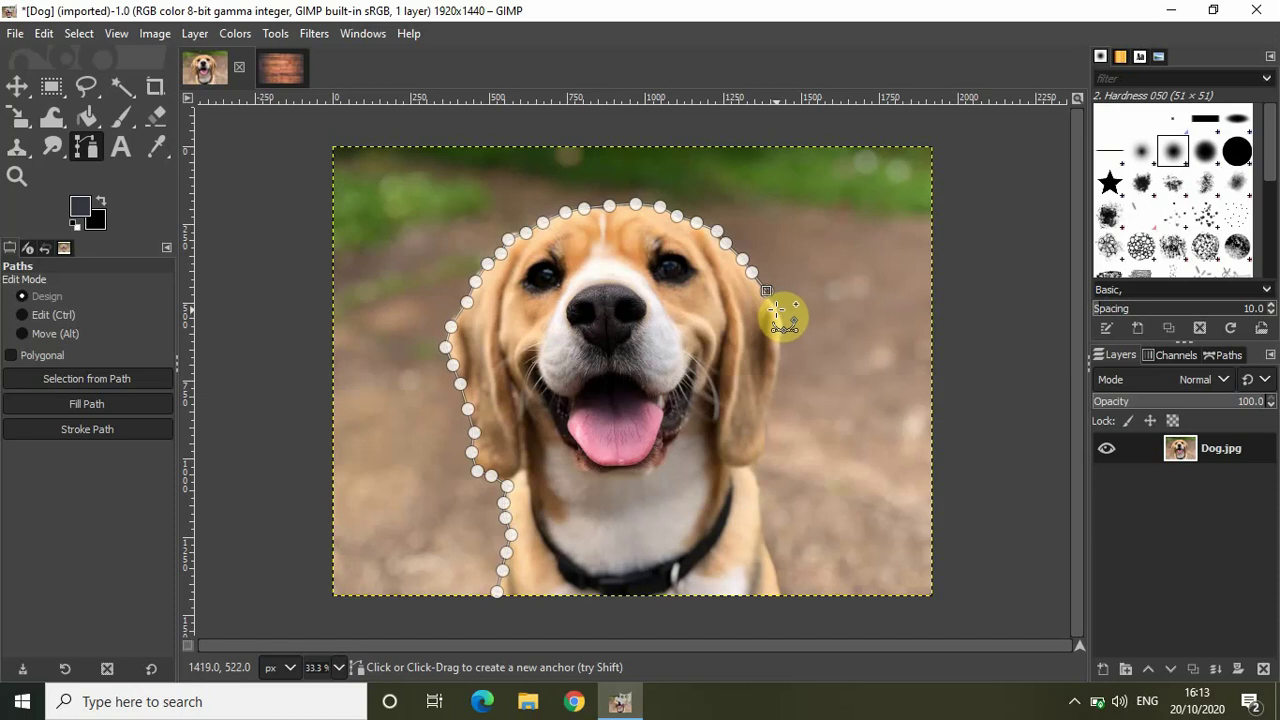
left_click(778, 309)
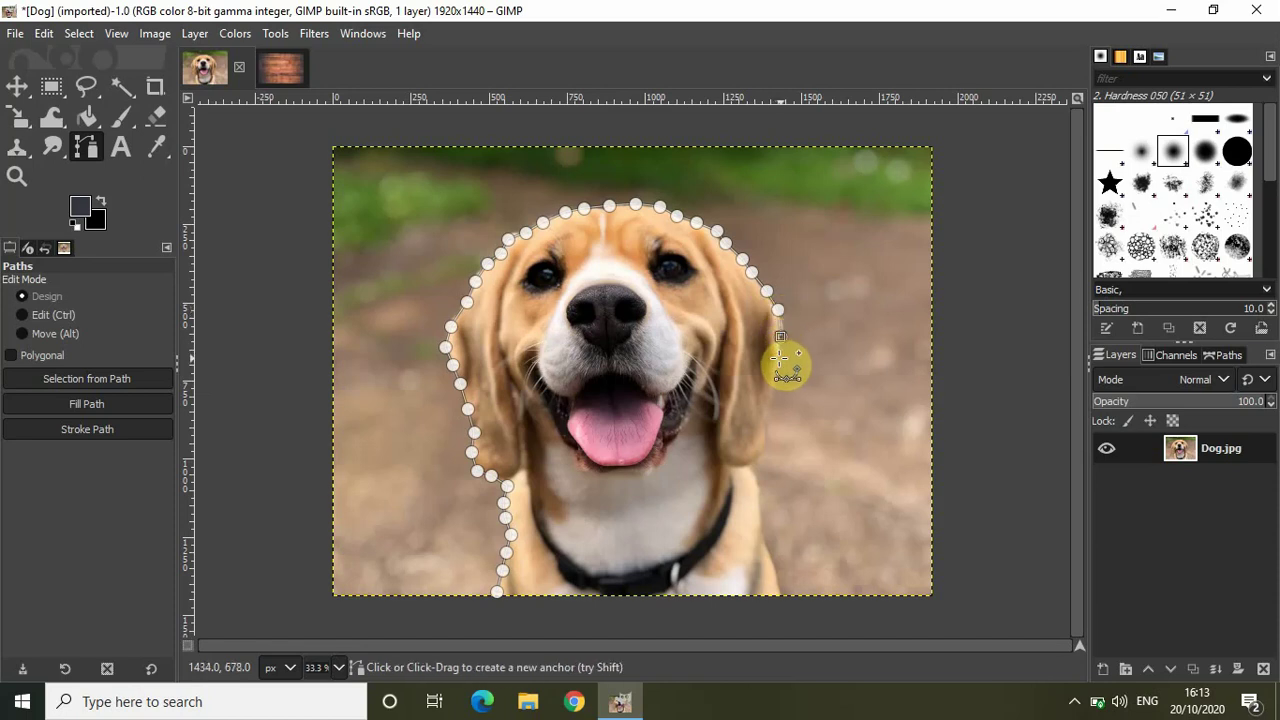
left_click(779, 358)
left_click(772, 384)
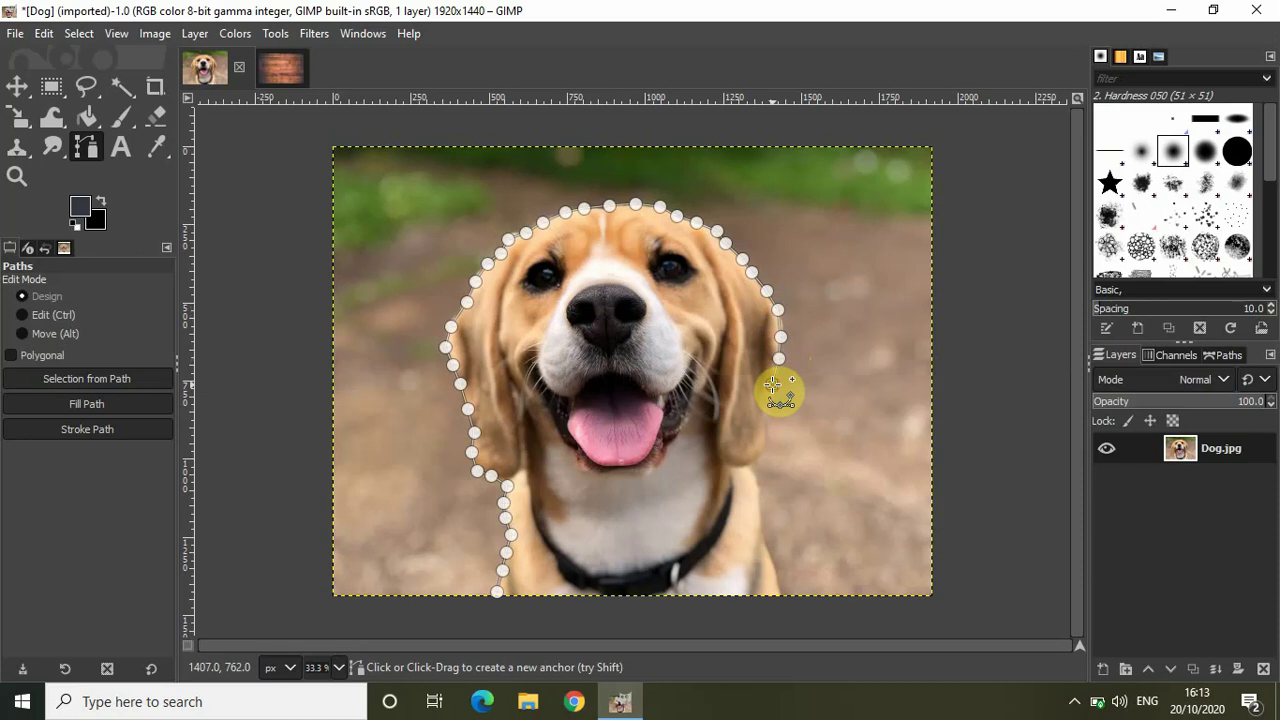
left_click(768, 404)
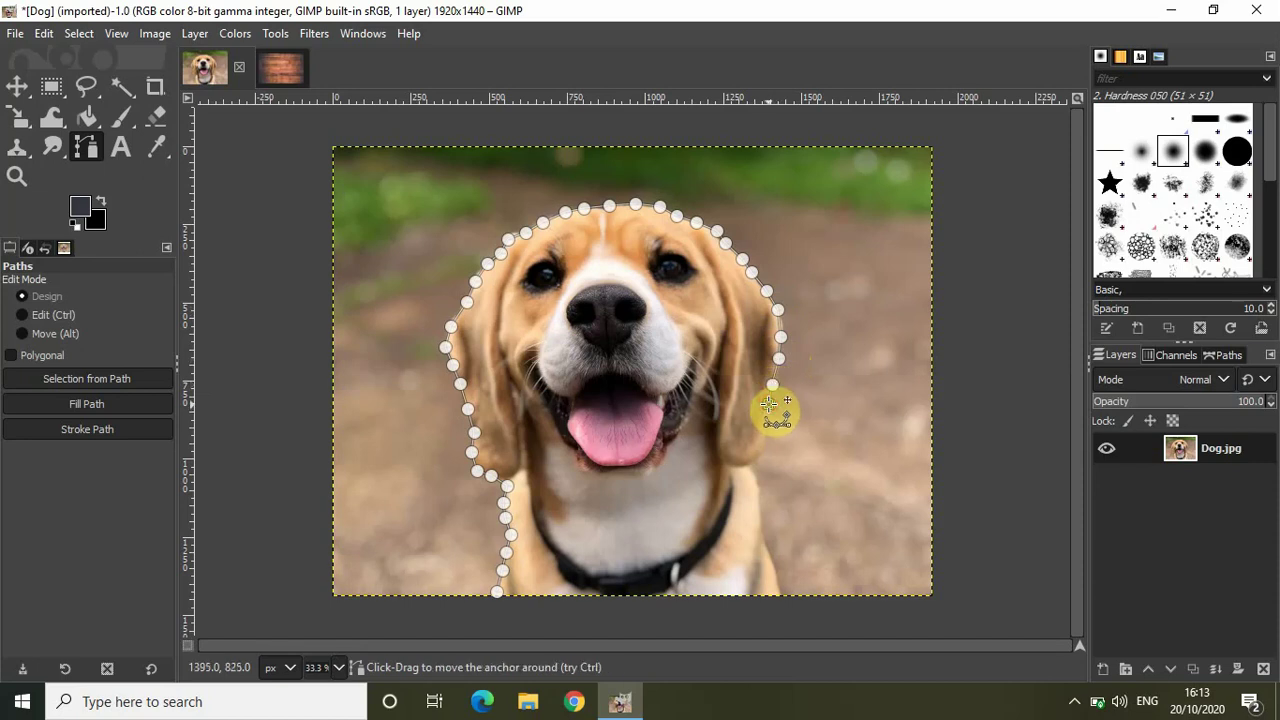
left_click(766, 430)
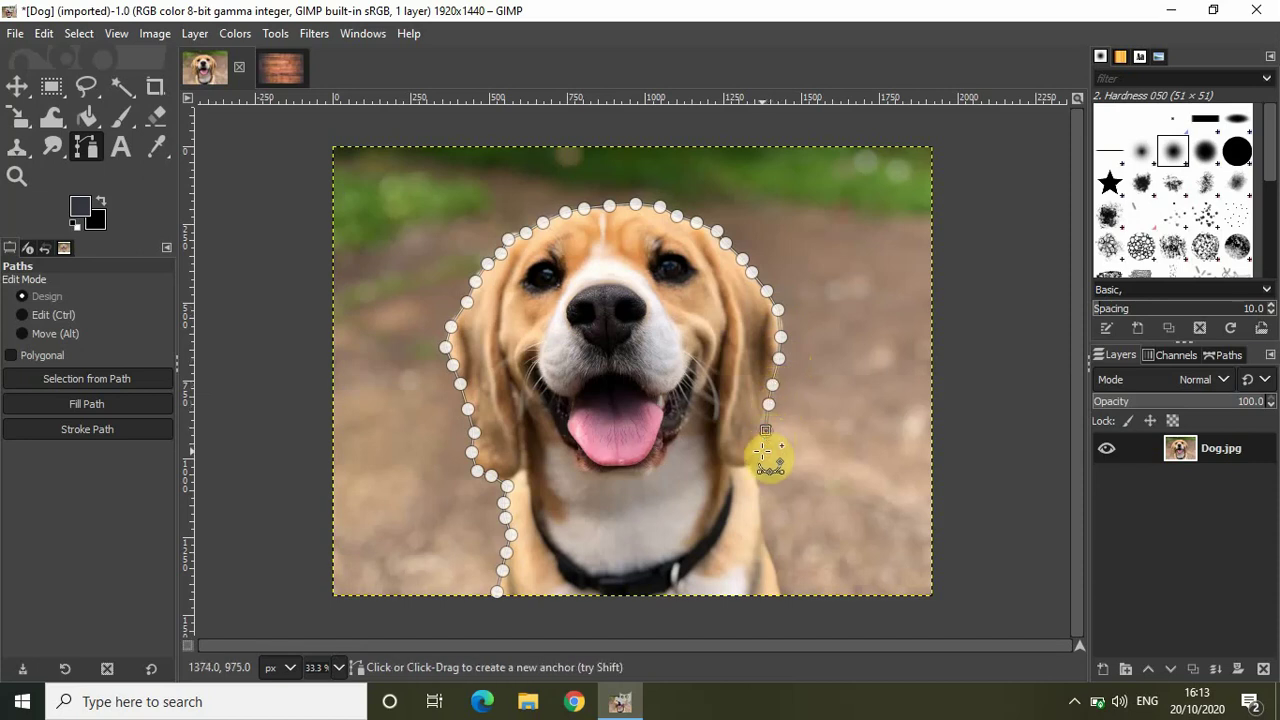
left_click(761, 451)
left_click(754, 463)
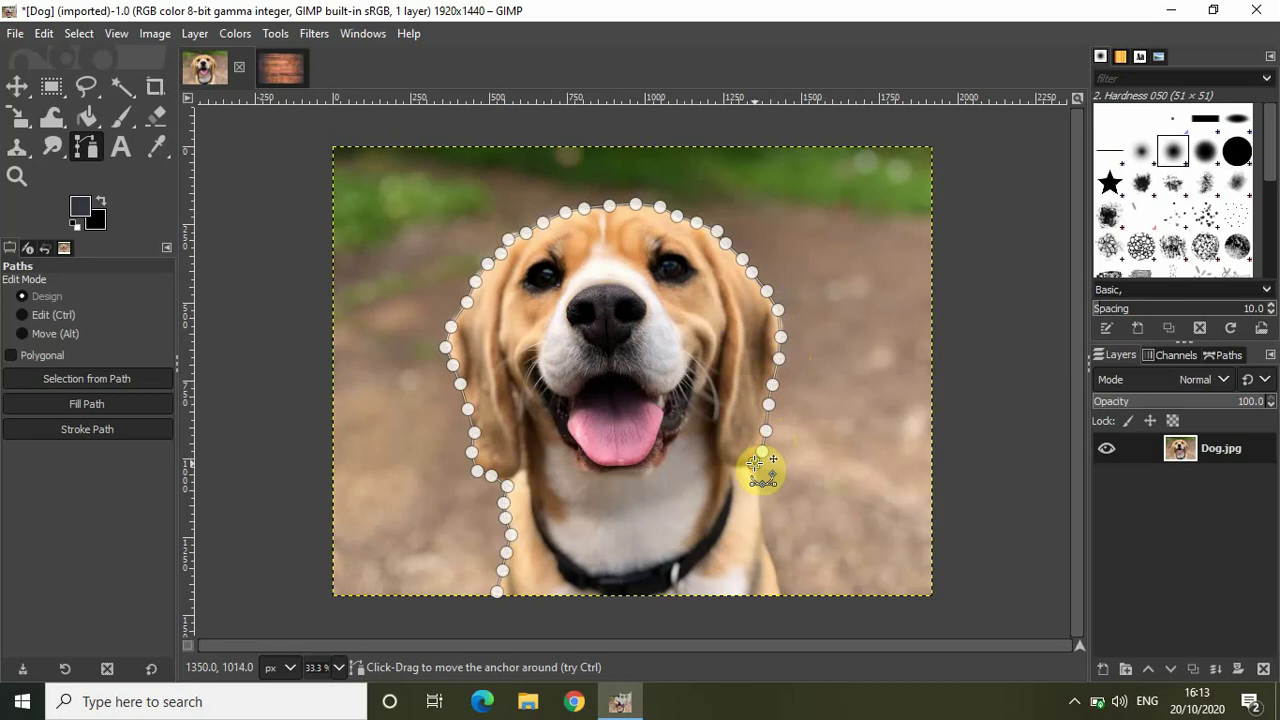
Step: Run the path down the neck, across below the photo, and Ctrl-click the first anchor to close it
left_click(757, 484)
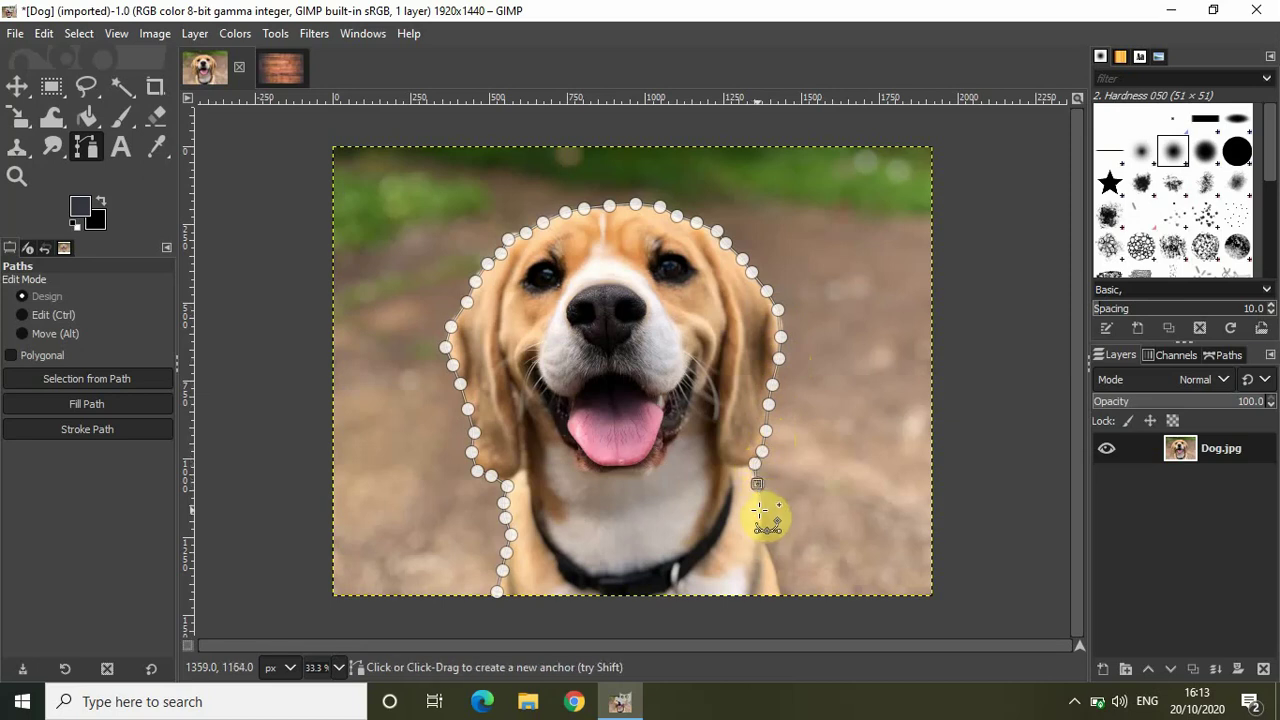
left_click(760, 511)
left_click(761, 537)
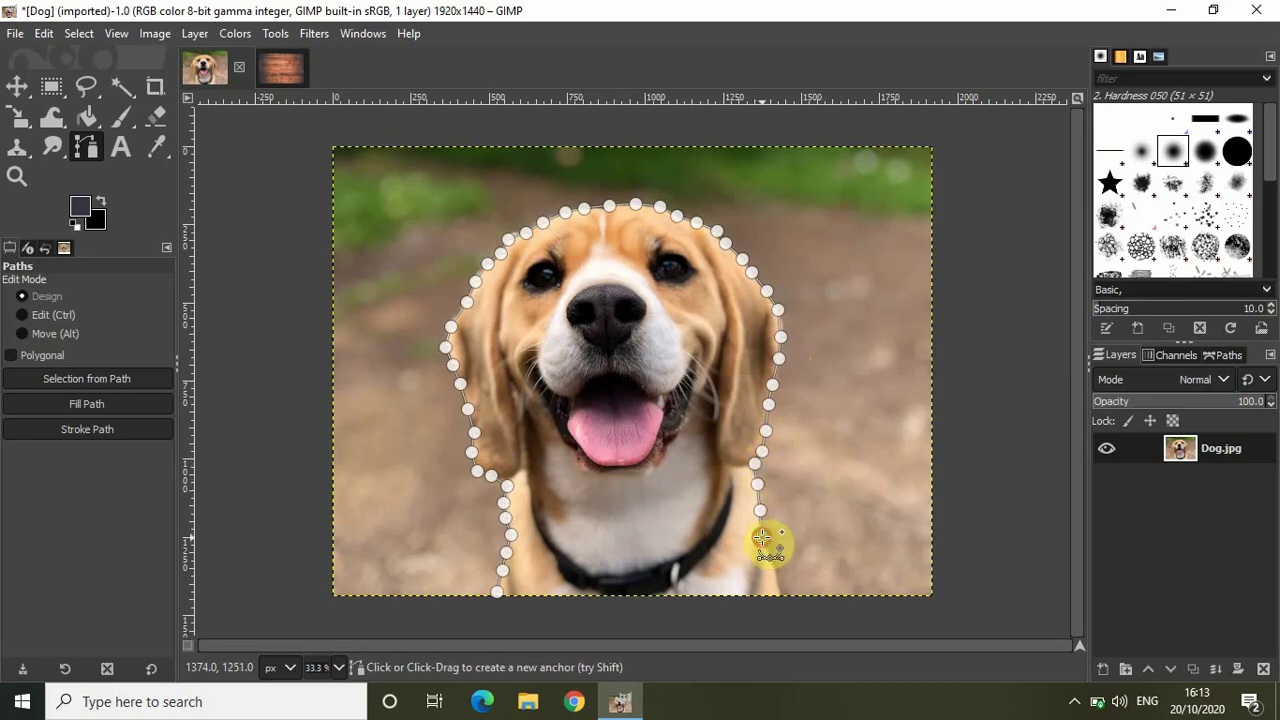
left_click(771, 555)
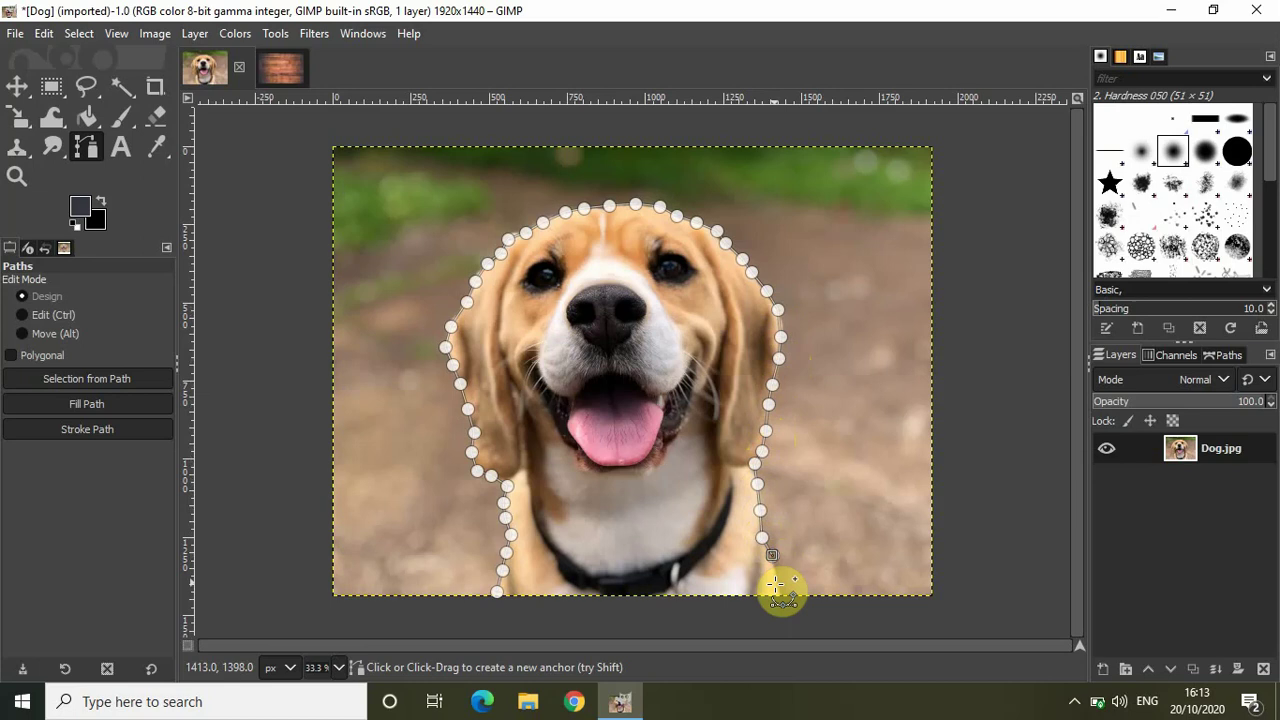
left_click(777, 583)
left_click(778, 613)
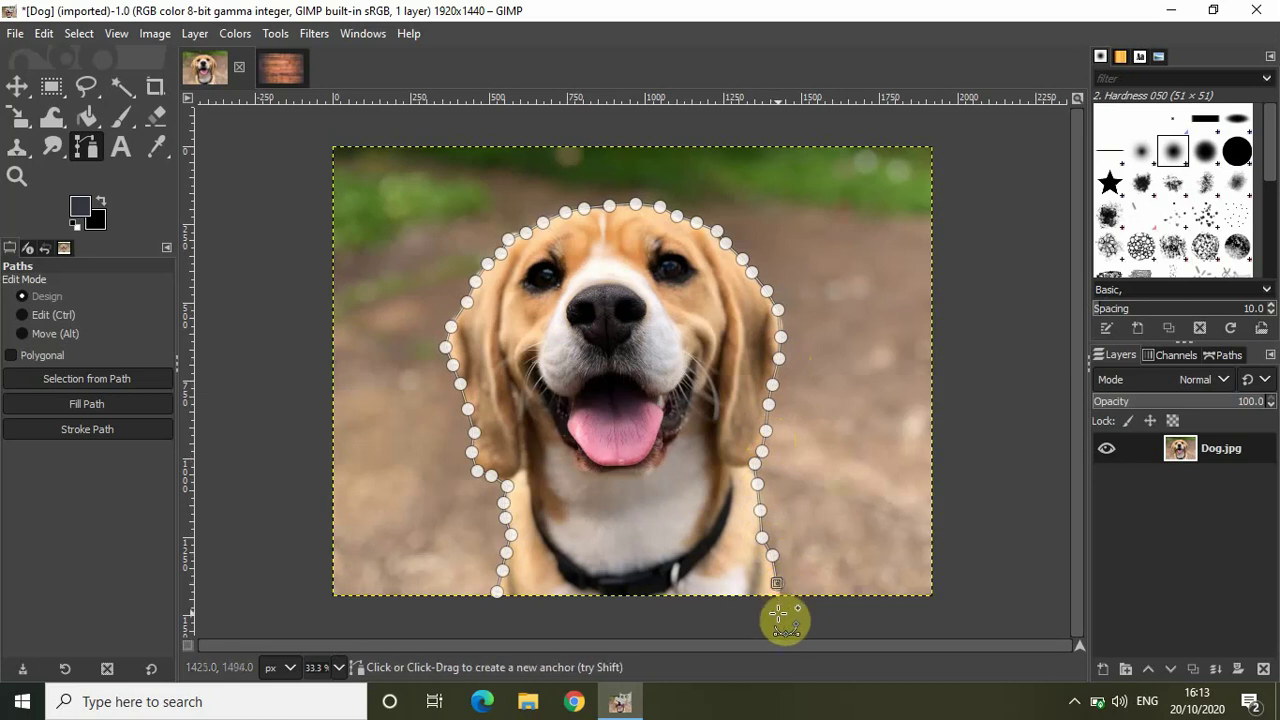
left_click(503, 616)
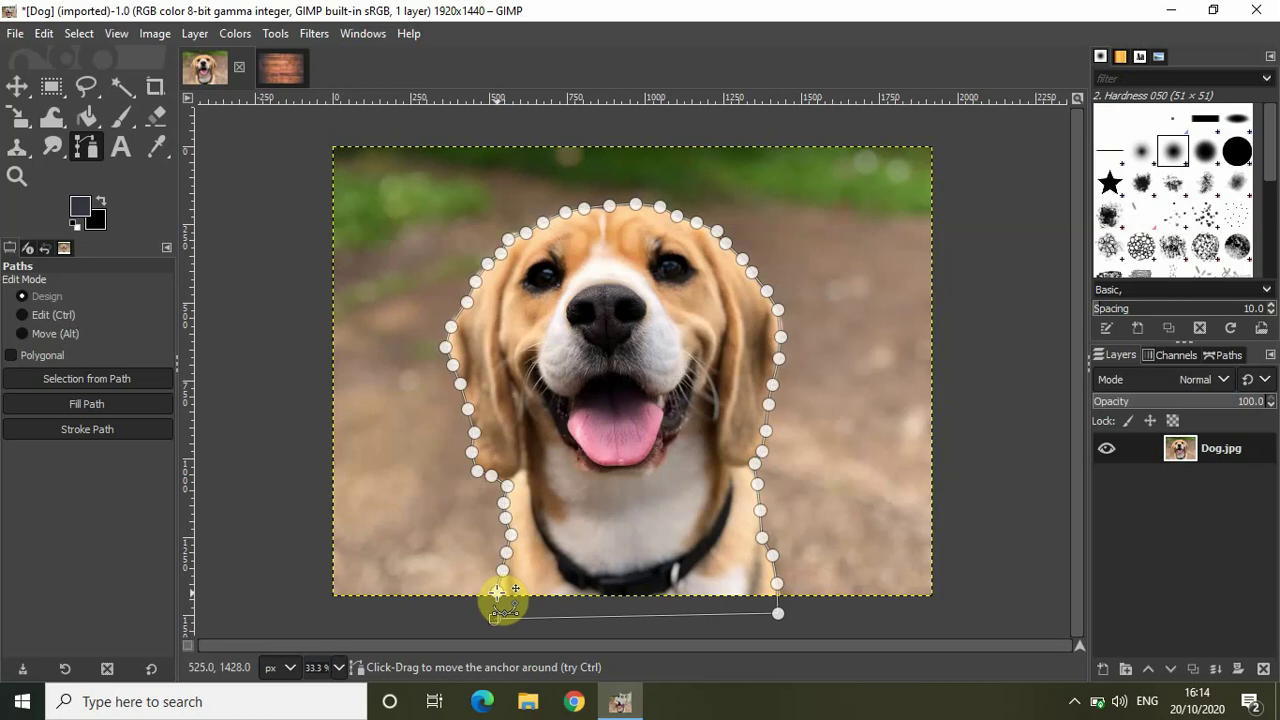
key("ctrl")
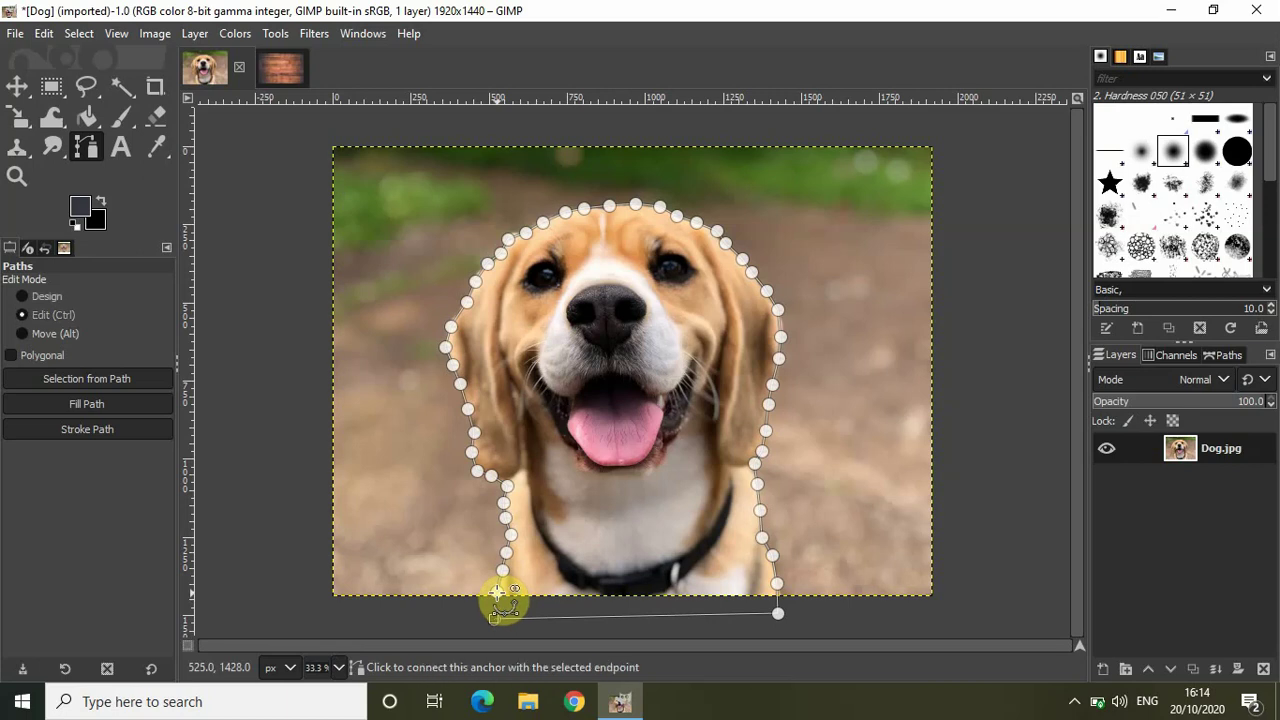
left_click(497, 593, "ctrl")
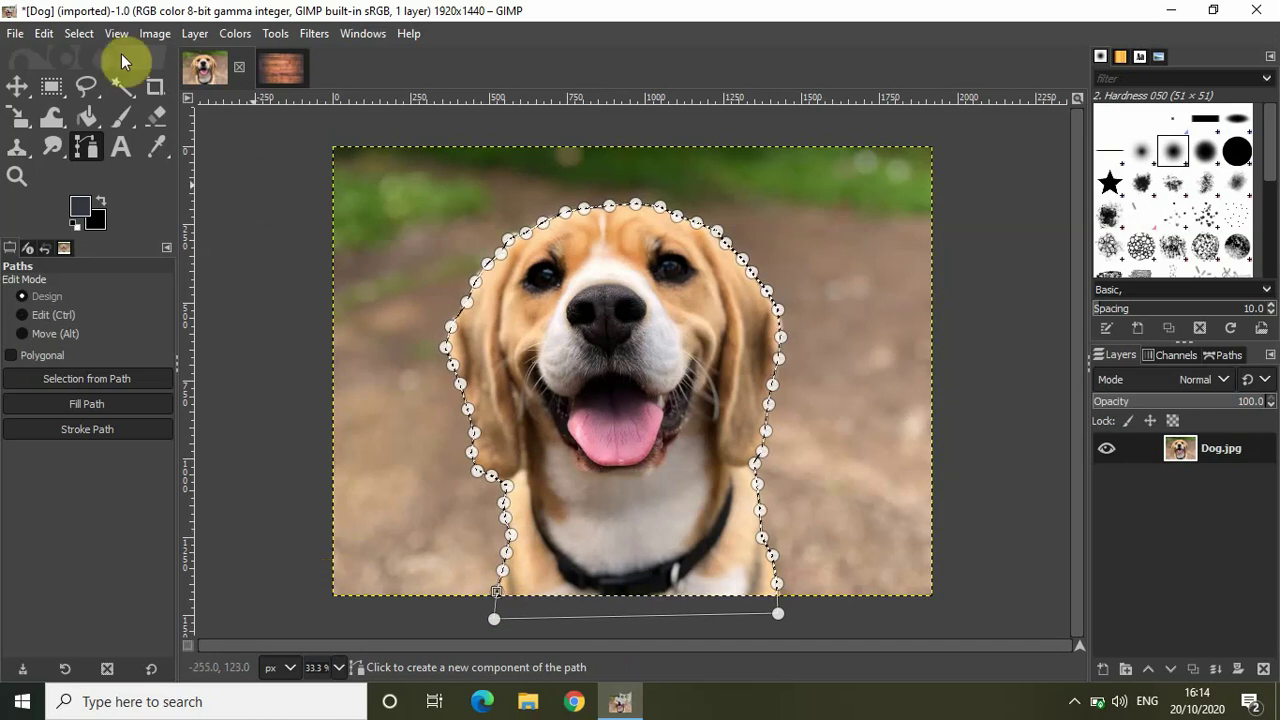
Step: Invert the selection so the background around the dog is selected, then press Delete
left_click(81, 36)
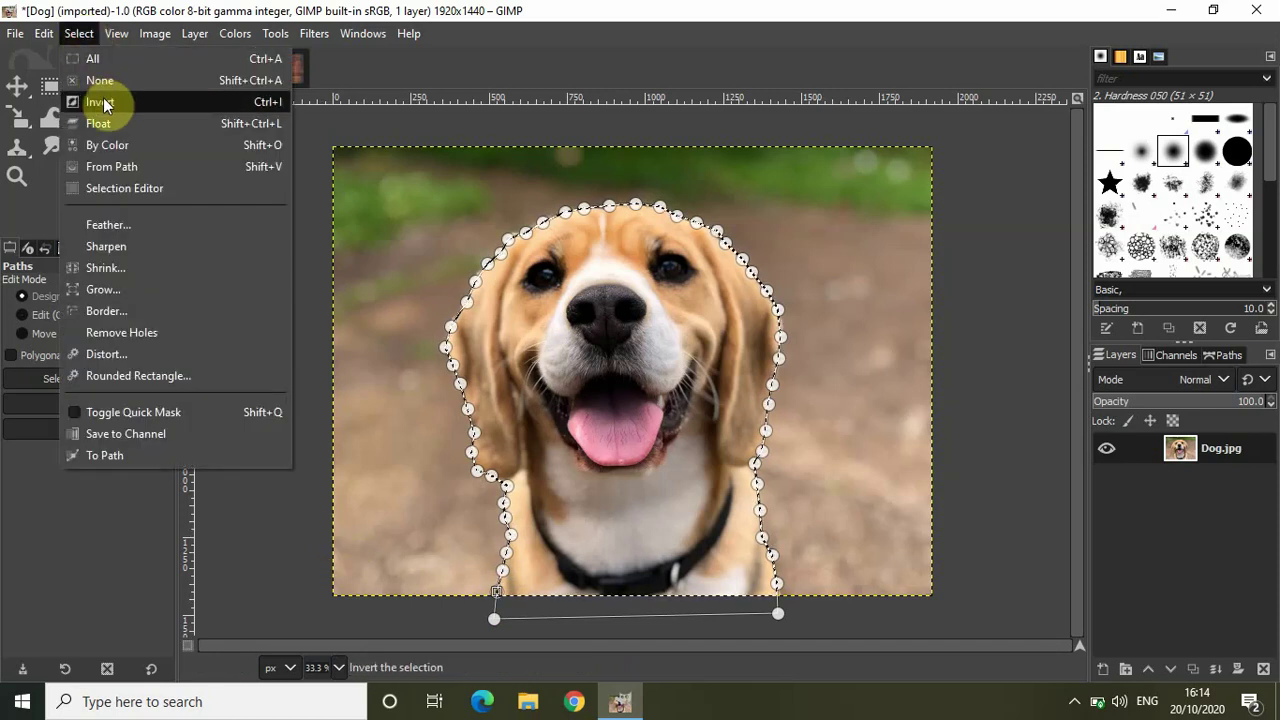
left_click(103, 104)
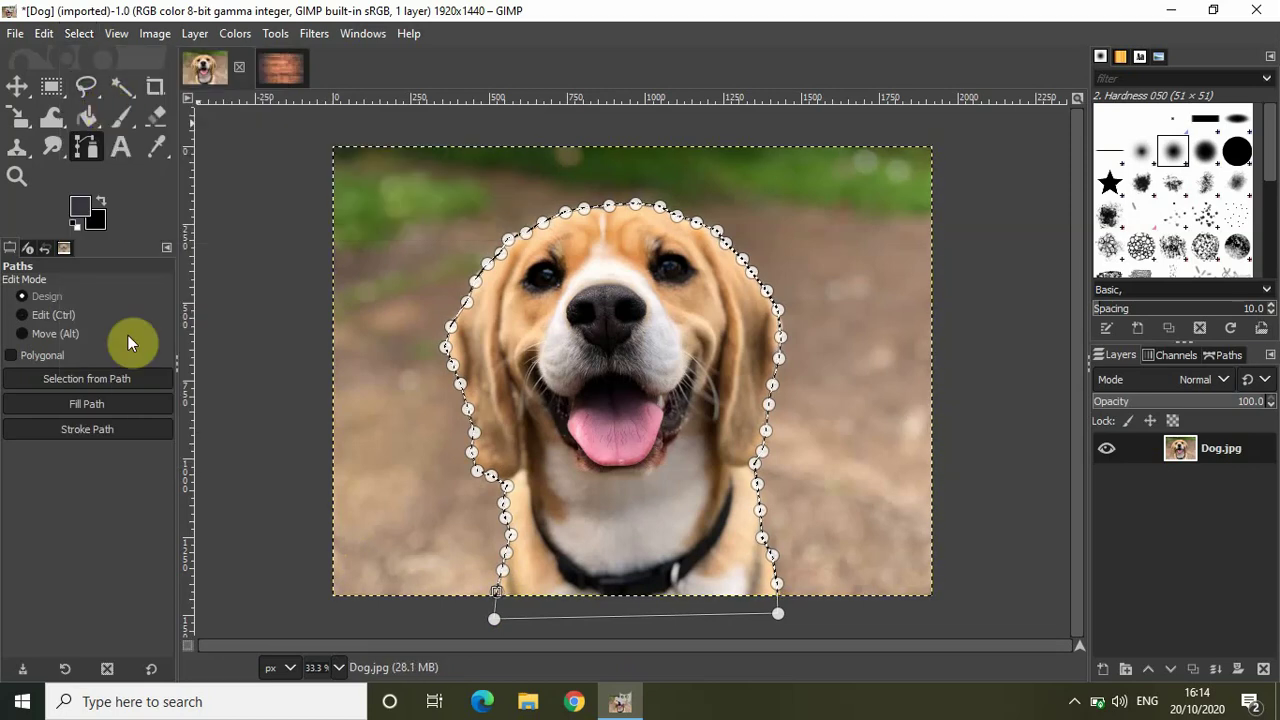
key("Delete")
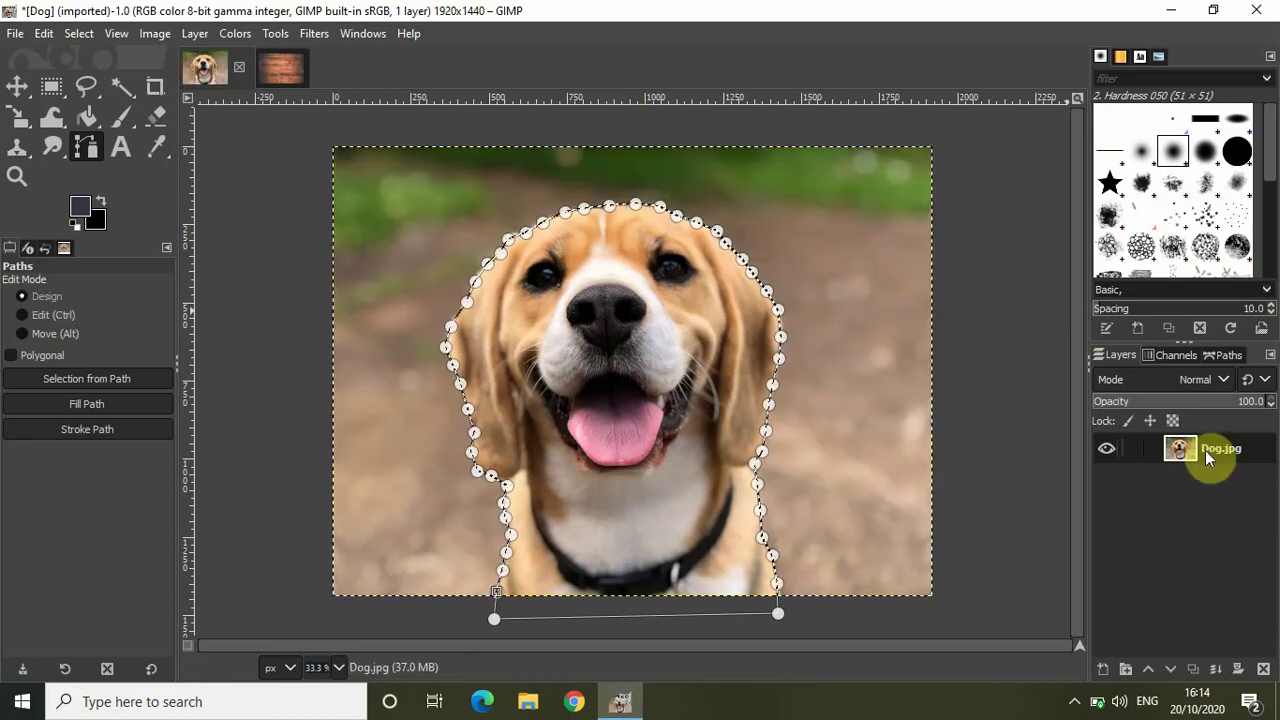
Step: Add an alpha channel to the Dog.jpg layer and delete the background to transparency
right_click(1209, 450)
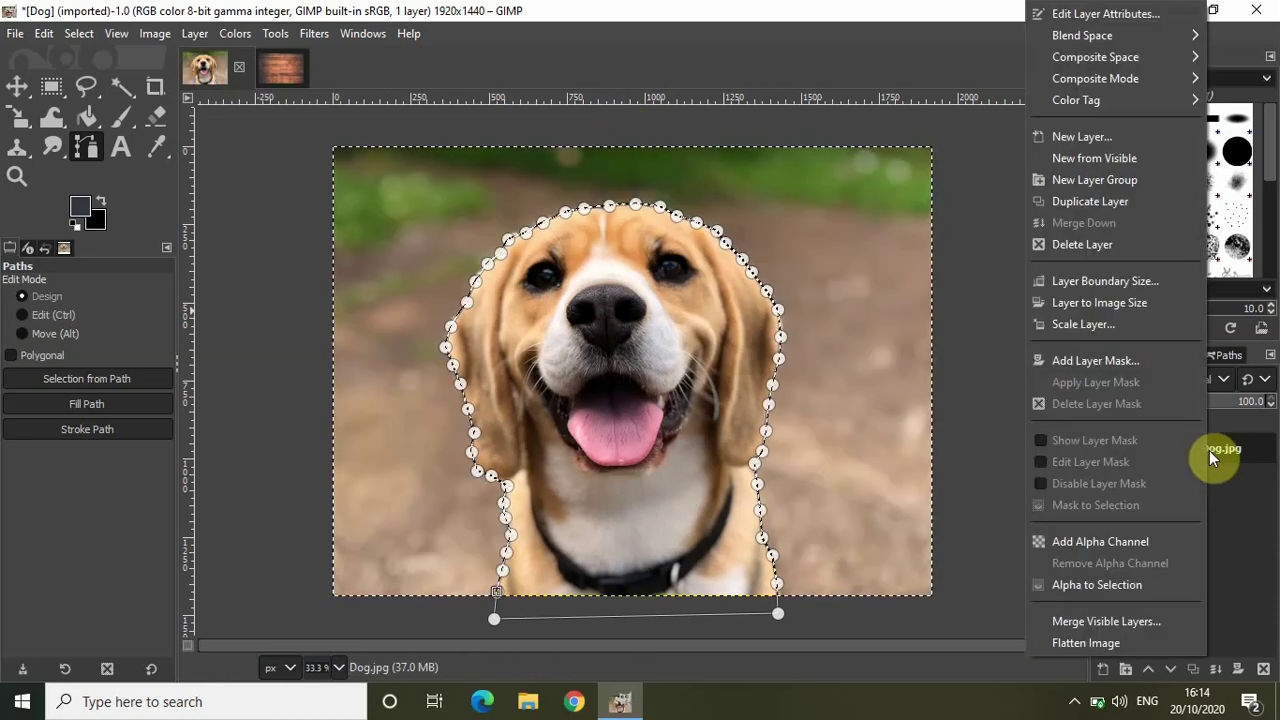
left_click(1095, 540)
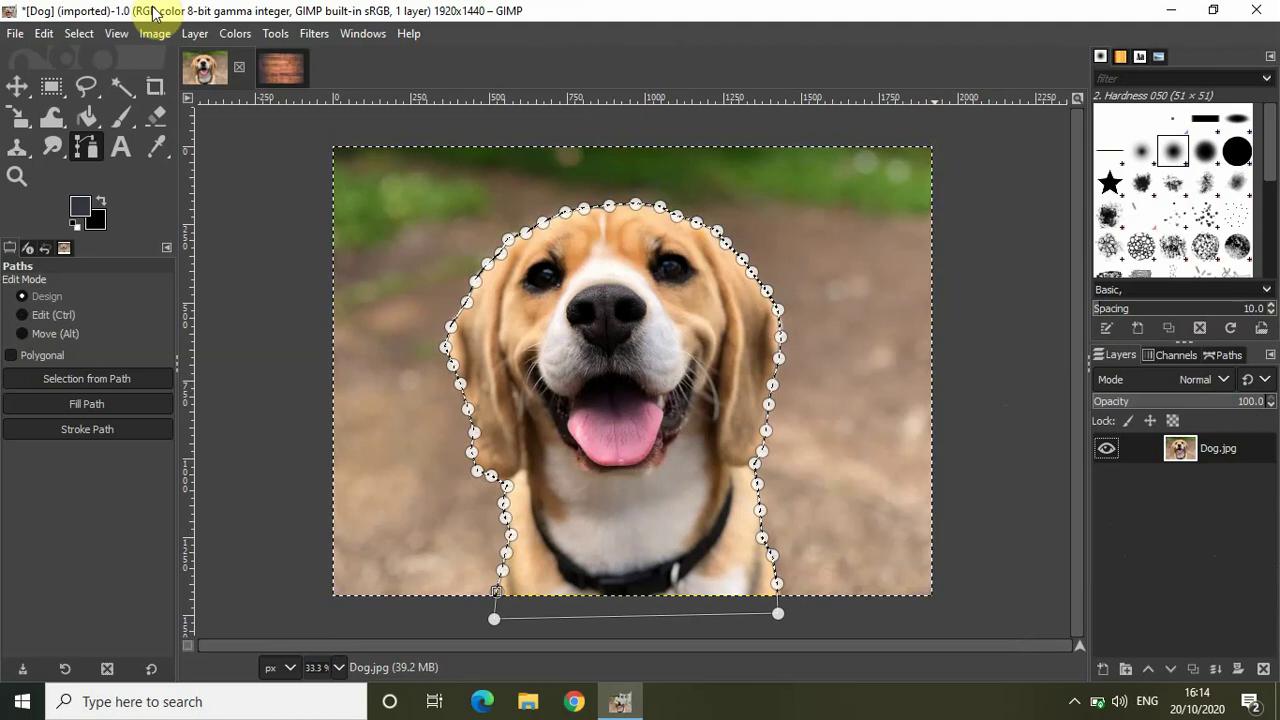
key("Delete")
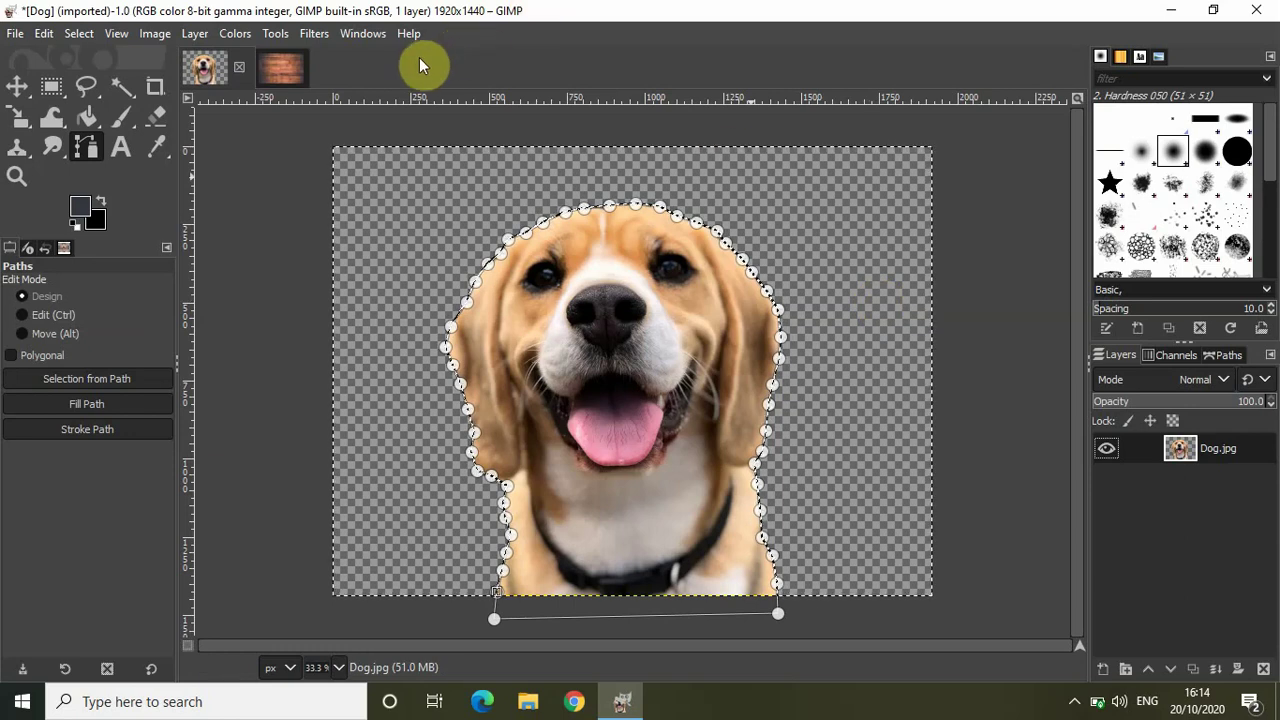
left_click(78, 33)
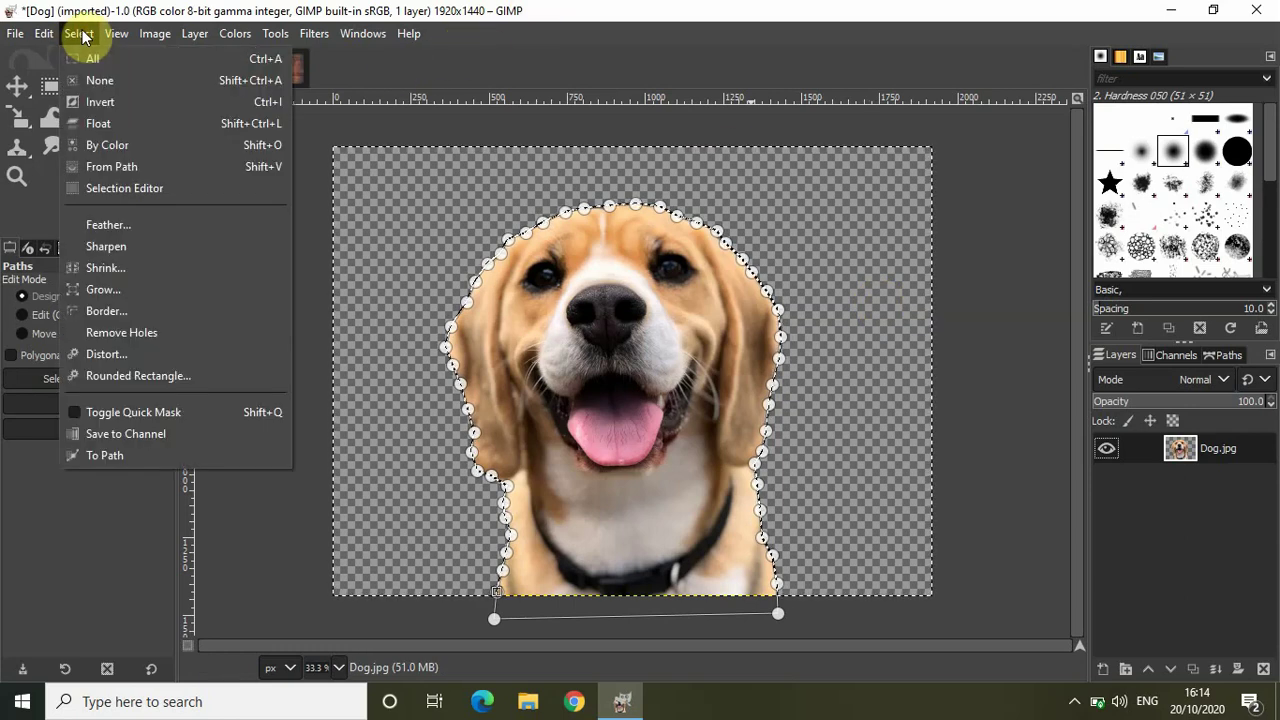
Step: Select None, pick the Move tool, copy the cut-out dog, and switch to the Table image
left_click(100, 80)
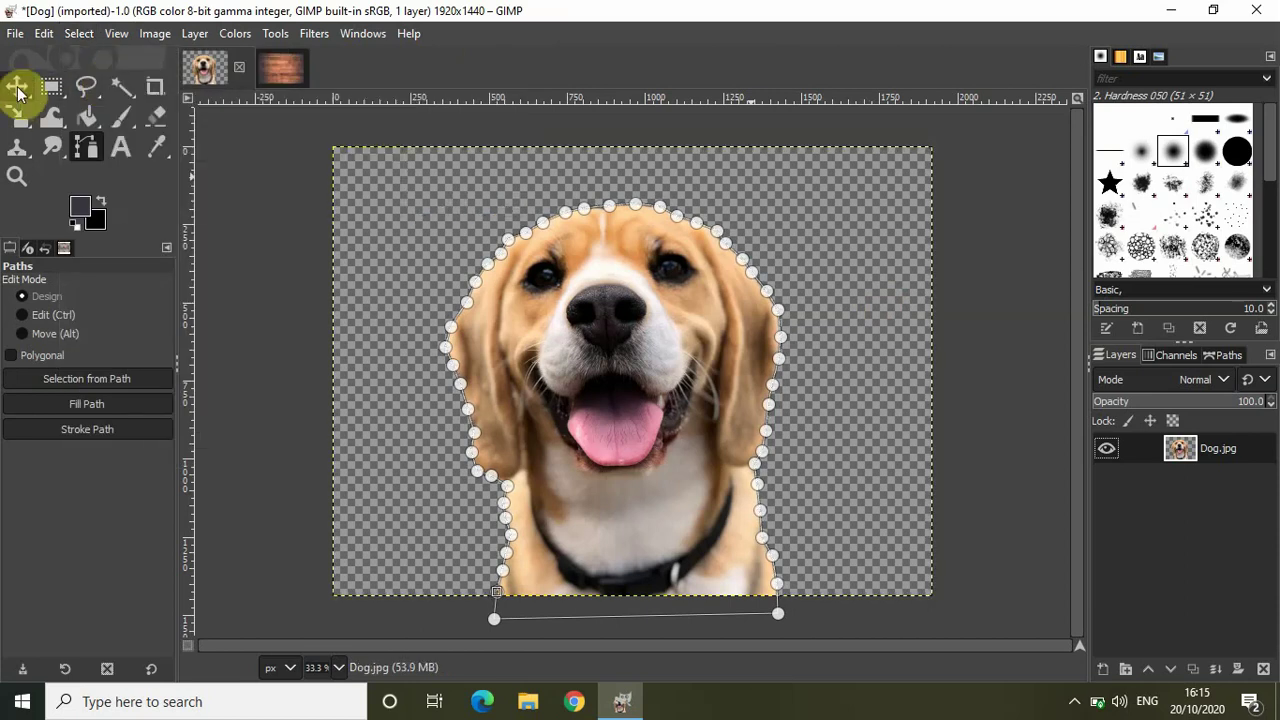
left_click(18, 92)
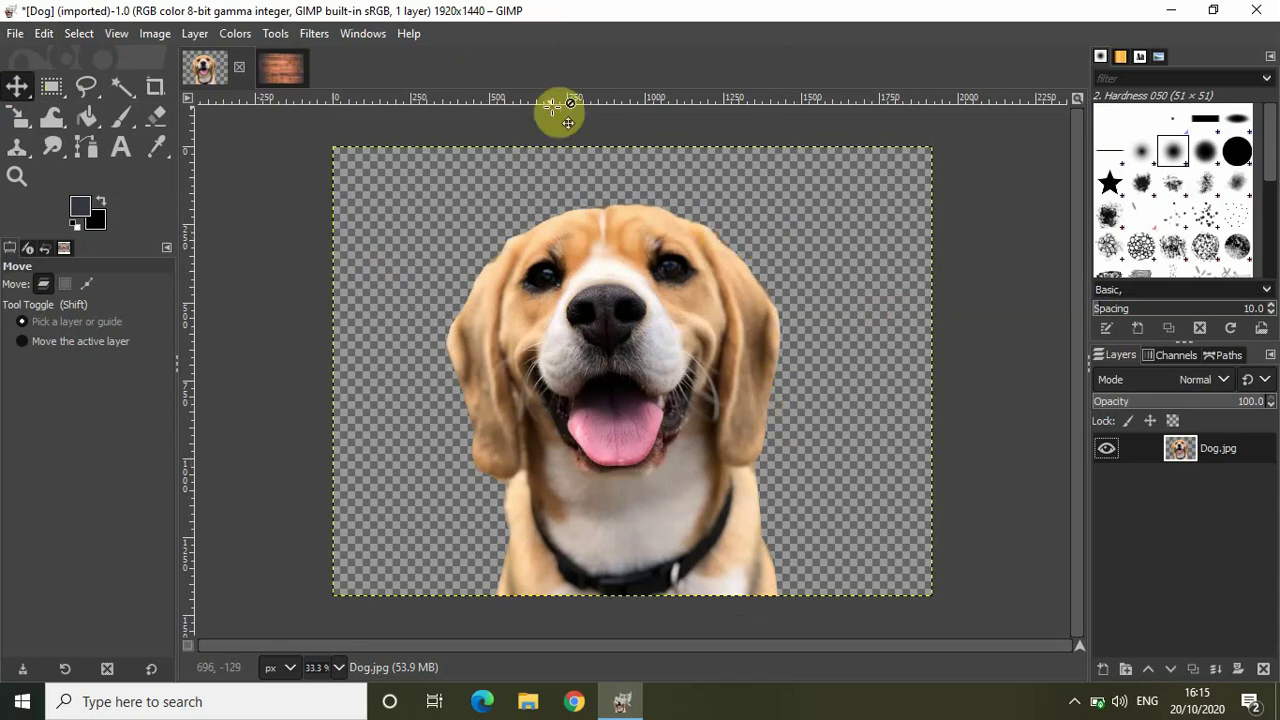
left_click(40, 35)
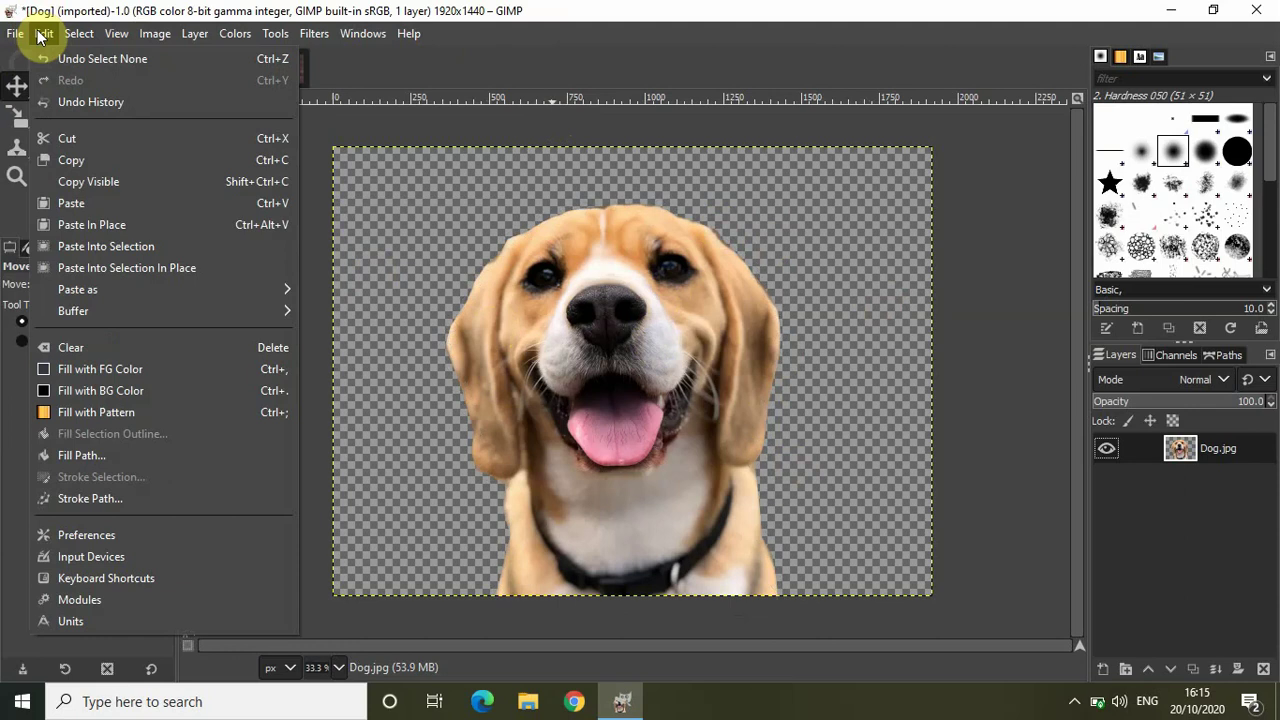
left_click(103, 161)
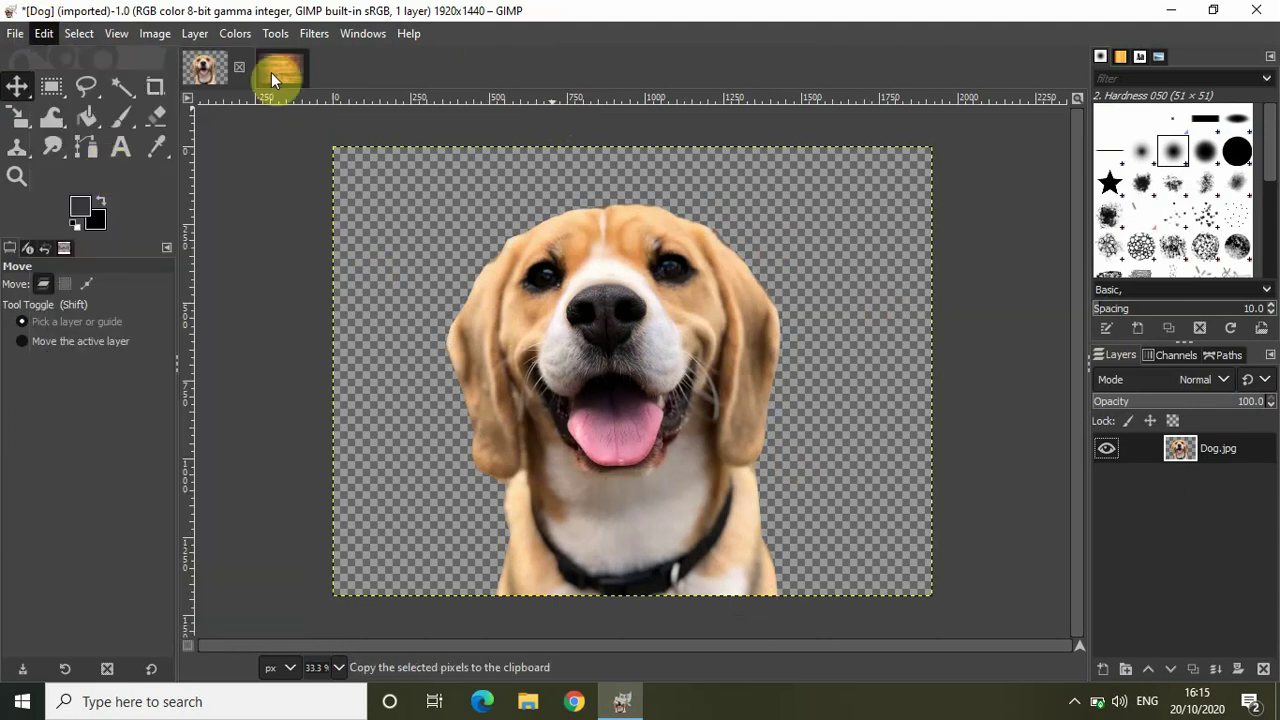
left_click(286, 66)
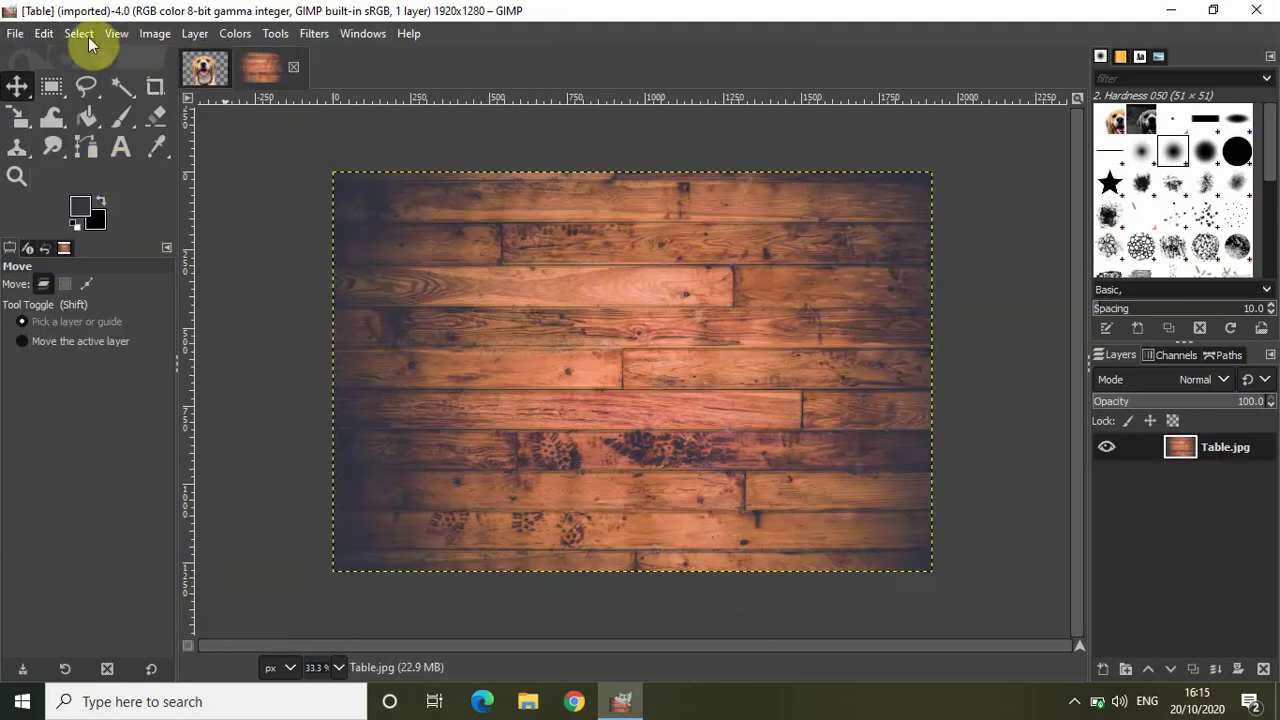
Step: Paste the dog face as a new layer over Table.jpg, select the Table.jpg layer, return to Dog
left_click(46, 32)
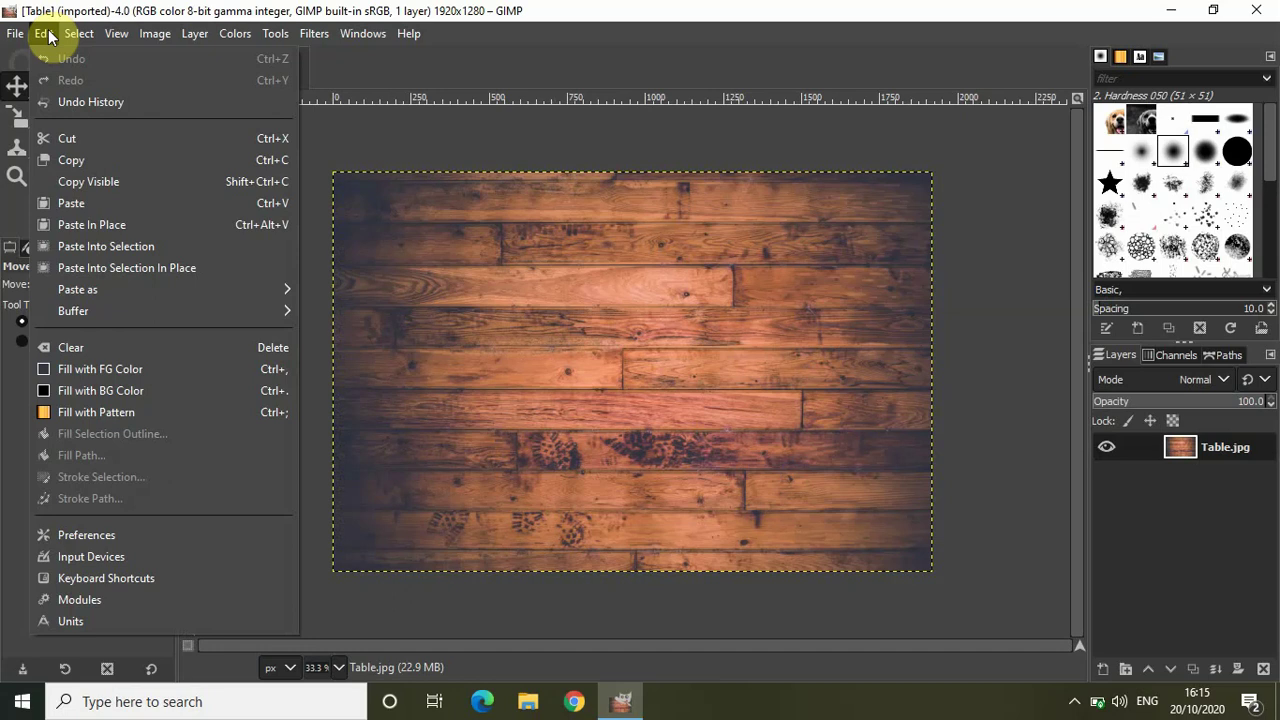
mouse_move(181, 291)
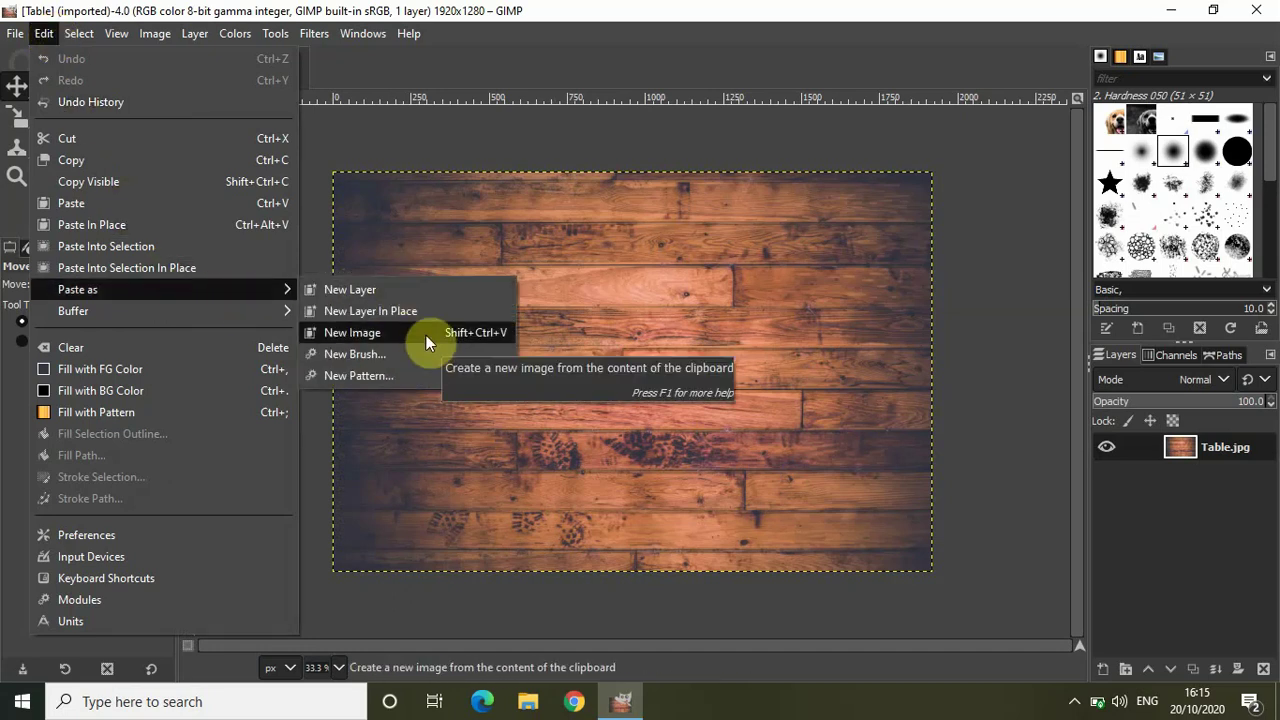
left_click(421, 294)
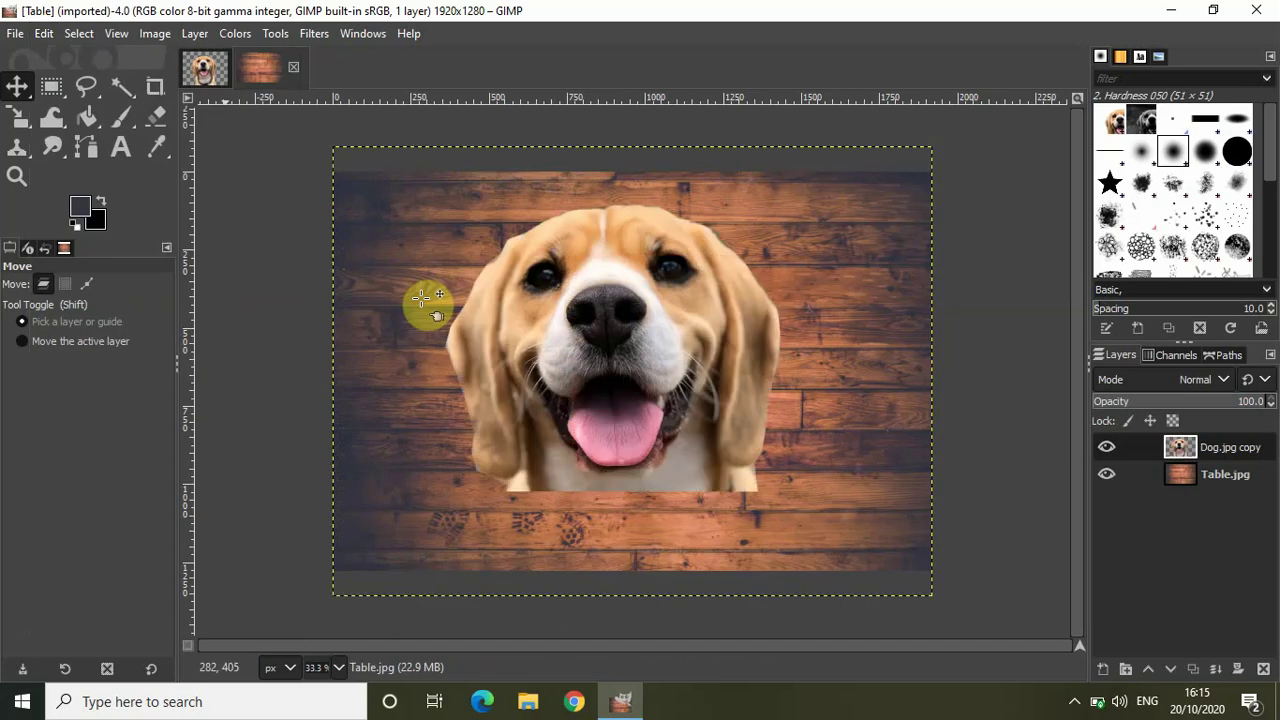
left_click(1213, 475)
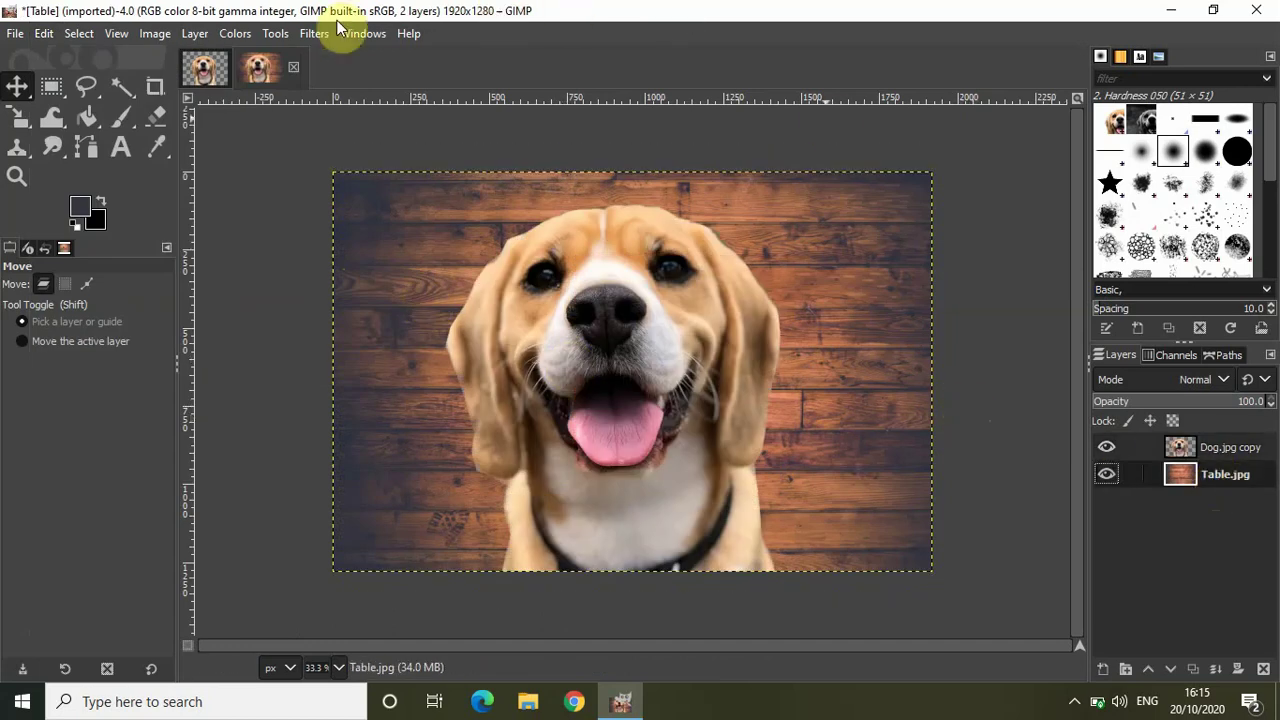
left_click(205, 70)
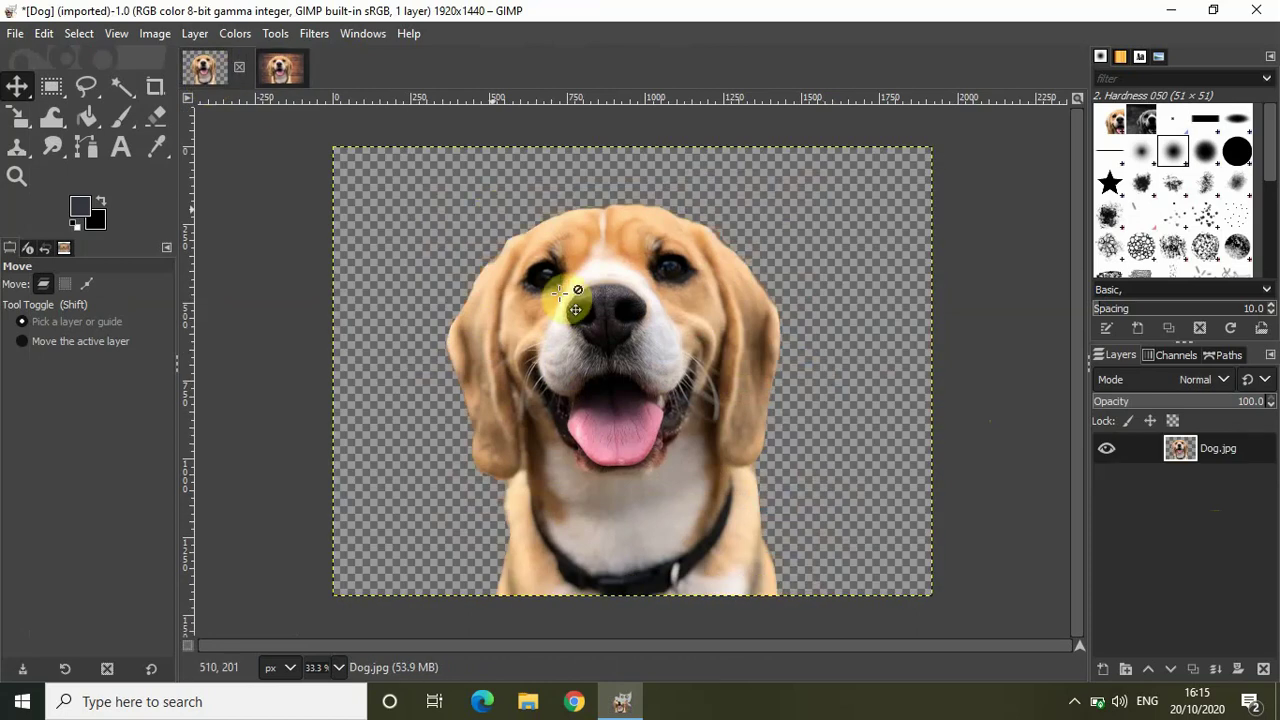
Step: Toggle between the Dog and Table images, dismissing the layer and Select menus, ending on Table
left_click(280, 66)
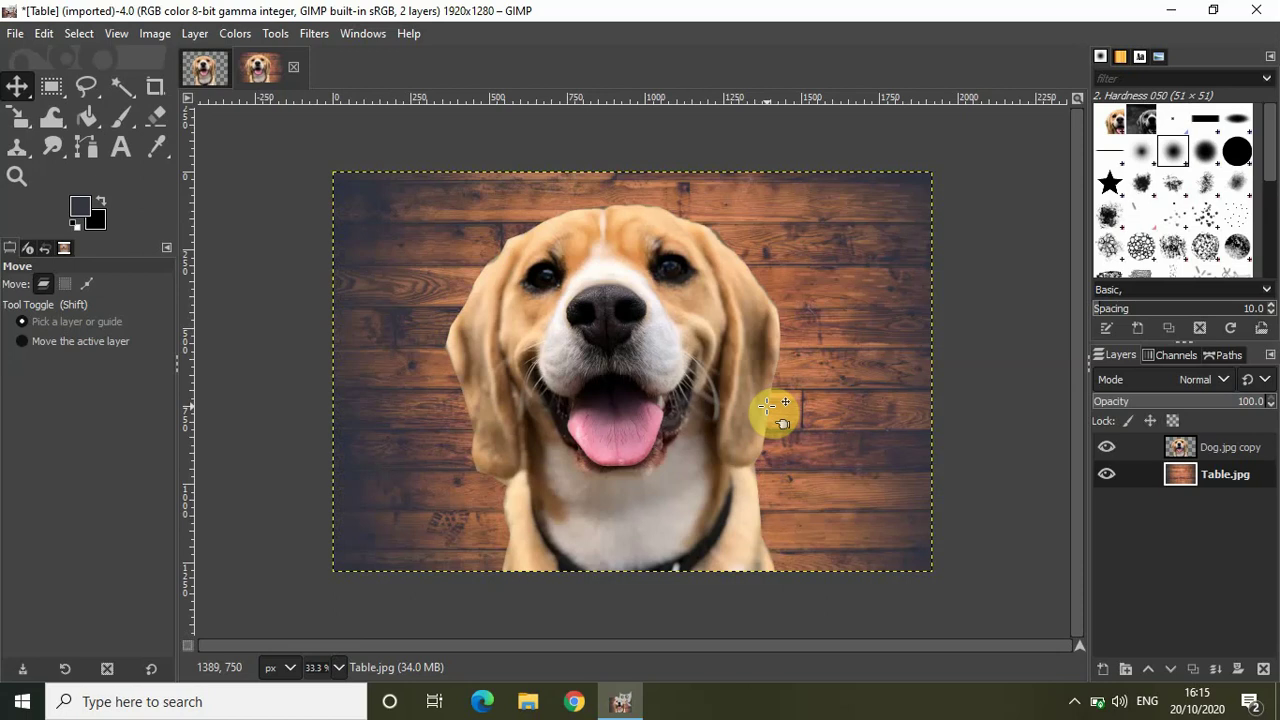
left_click(206, 68)
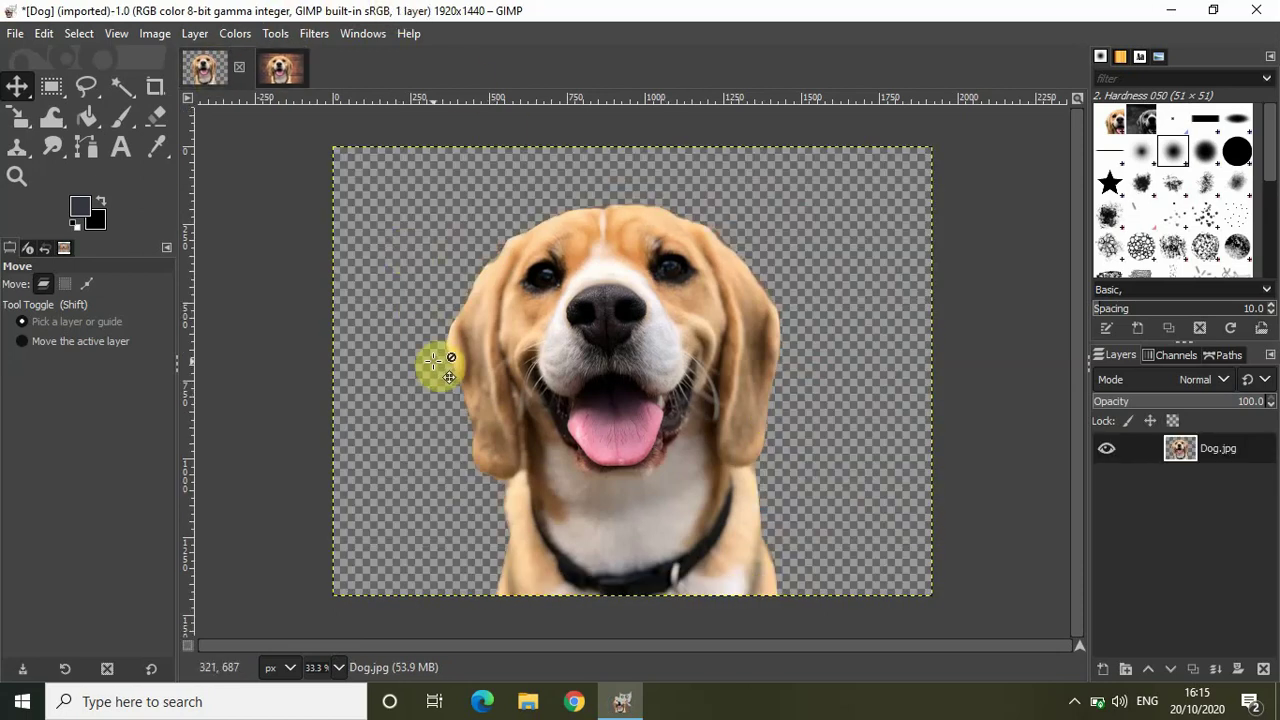
right_click(1233, 449)
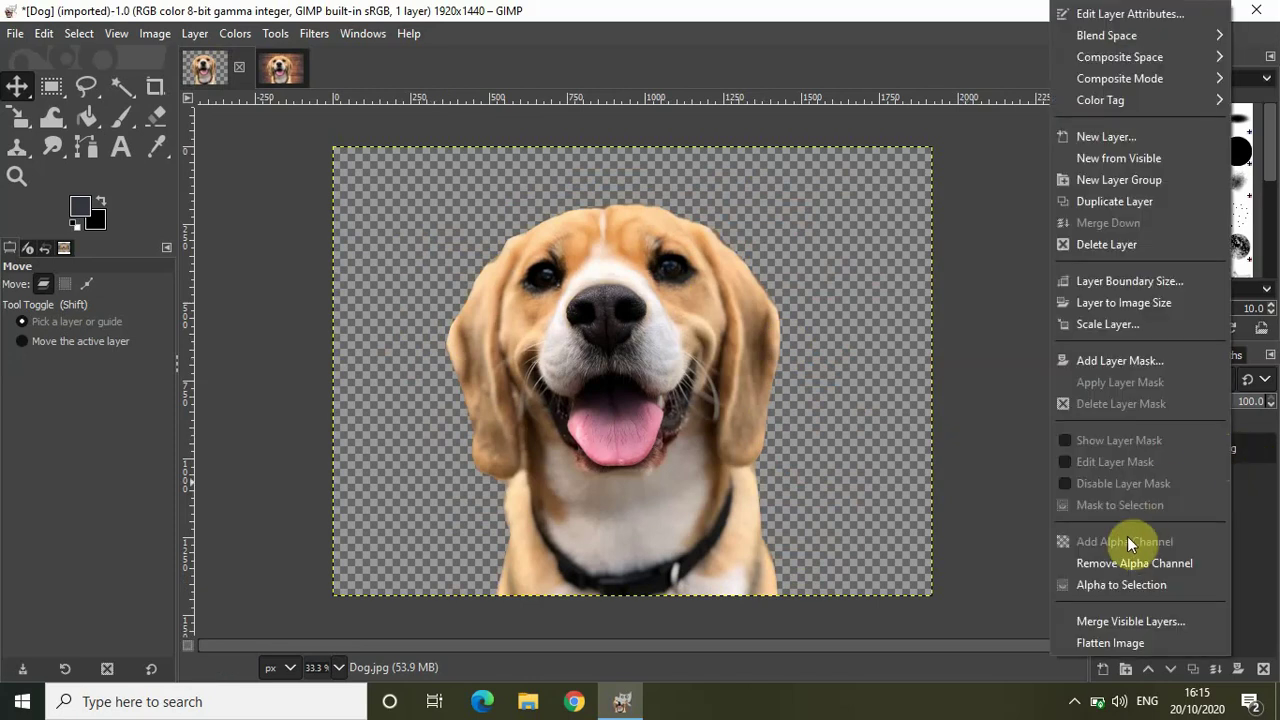
left_click(1264, 524)
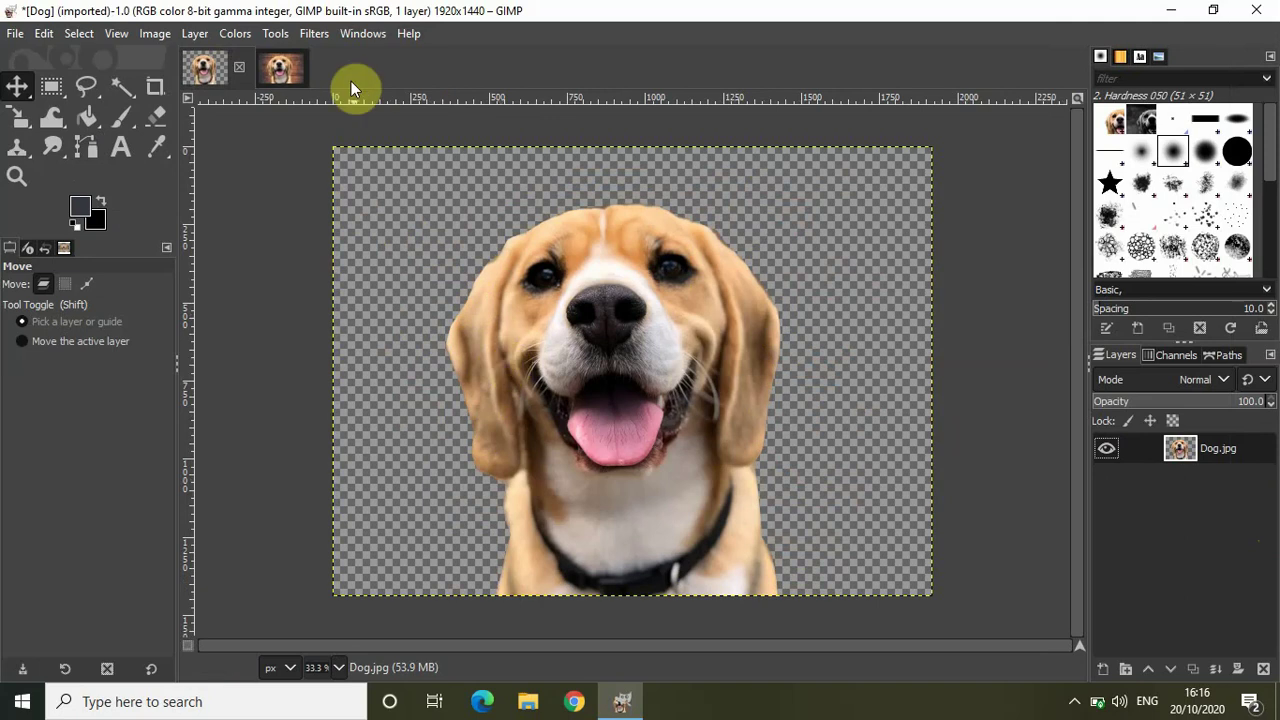
left_click(89, 34)
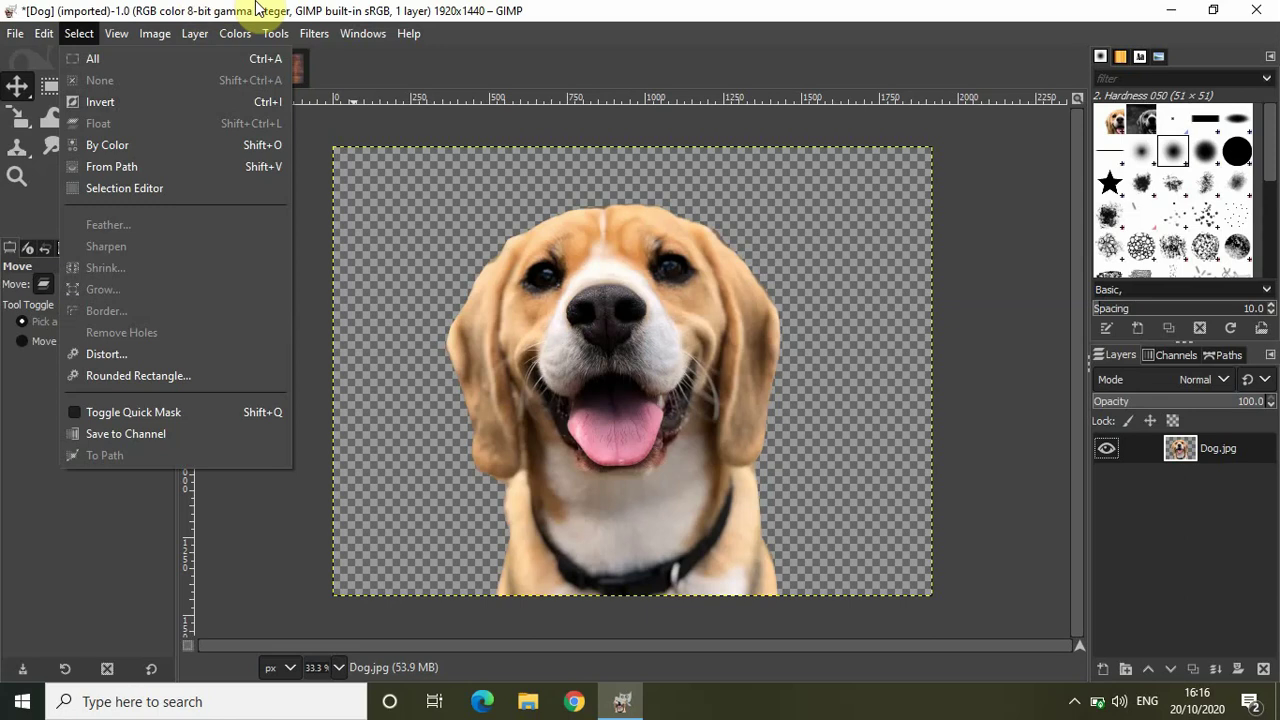
left_click(258, 8)
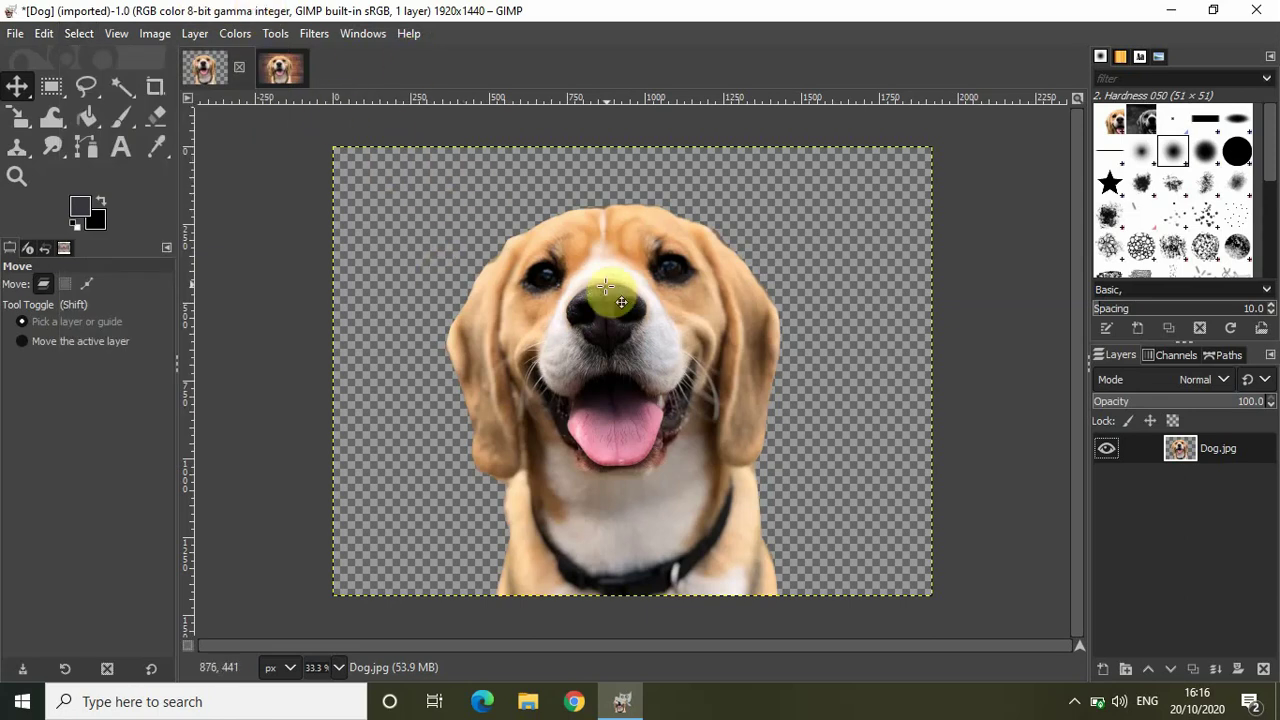
left_click_drag(281, 71, 416, 396)
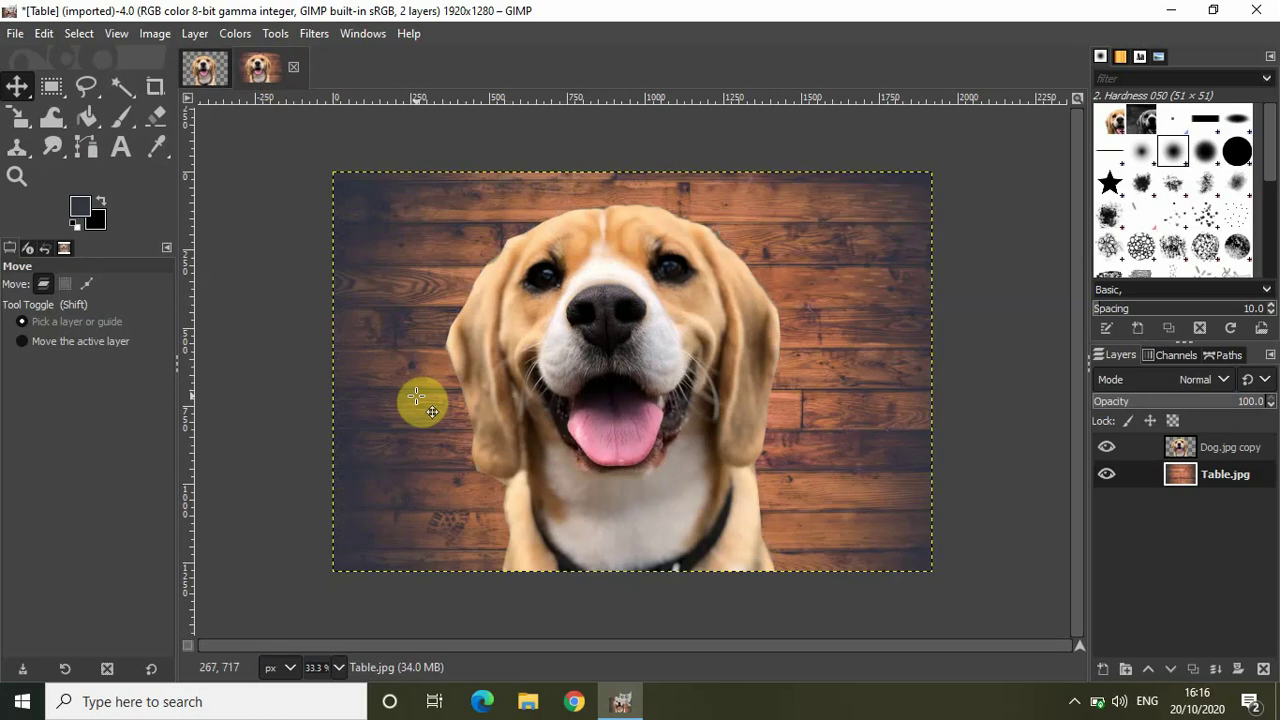